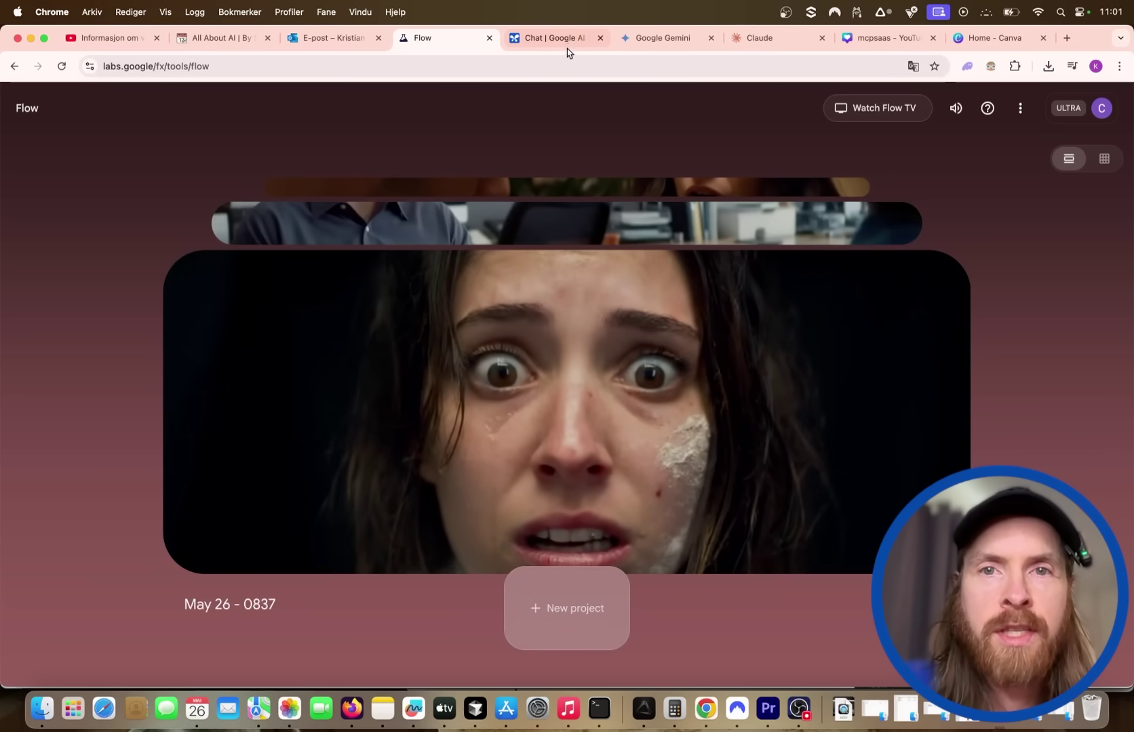
# Switch to the AI Studio chat and check the add-files menu, then close it
pyautogui.click(563, 39)
pyautogui.scroll(5, 590, 310)
pyautogui.click(823, 402)
pyautogui.scroll(-3, 881, 535)
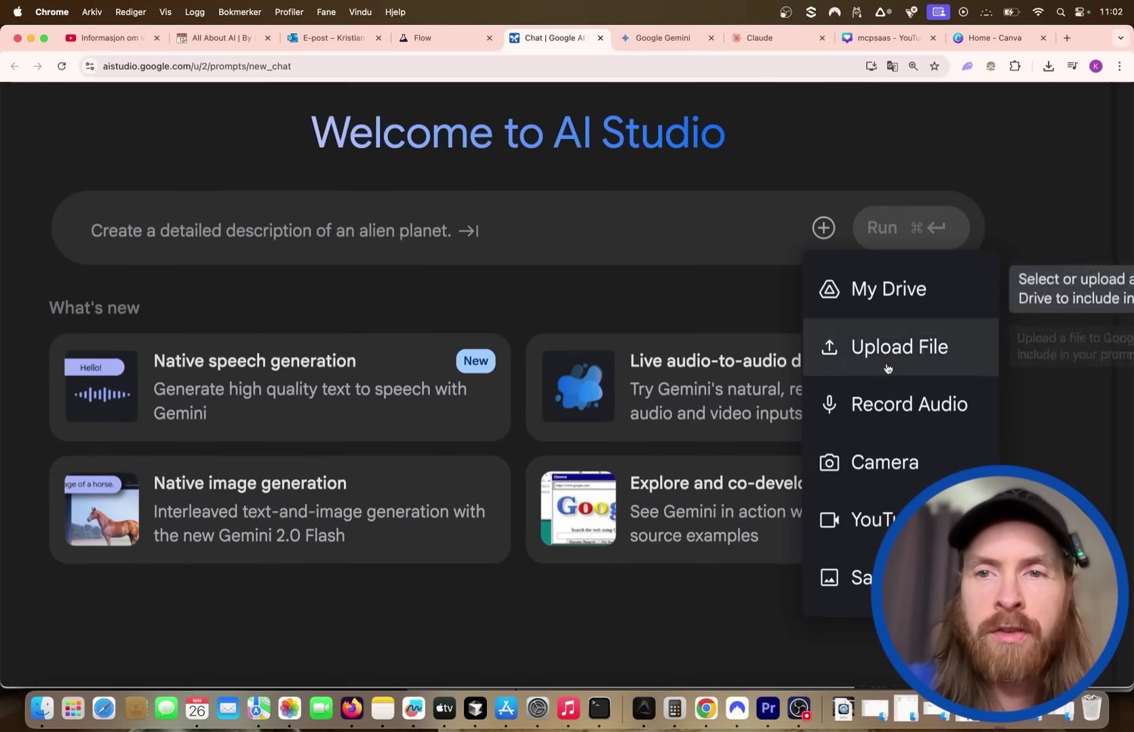
pyautogui.click(877, 139)
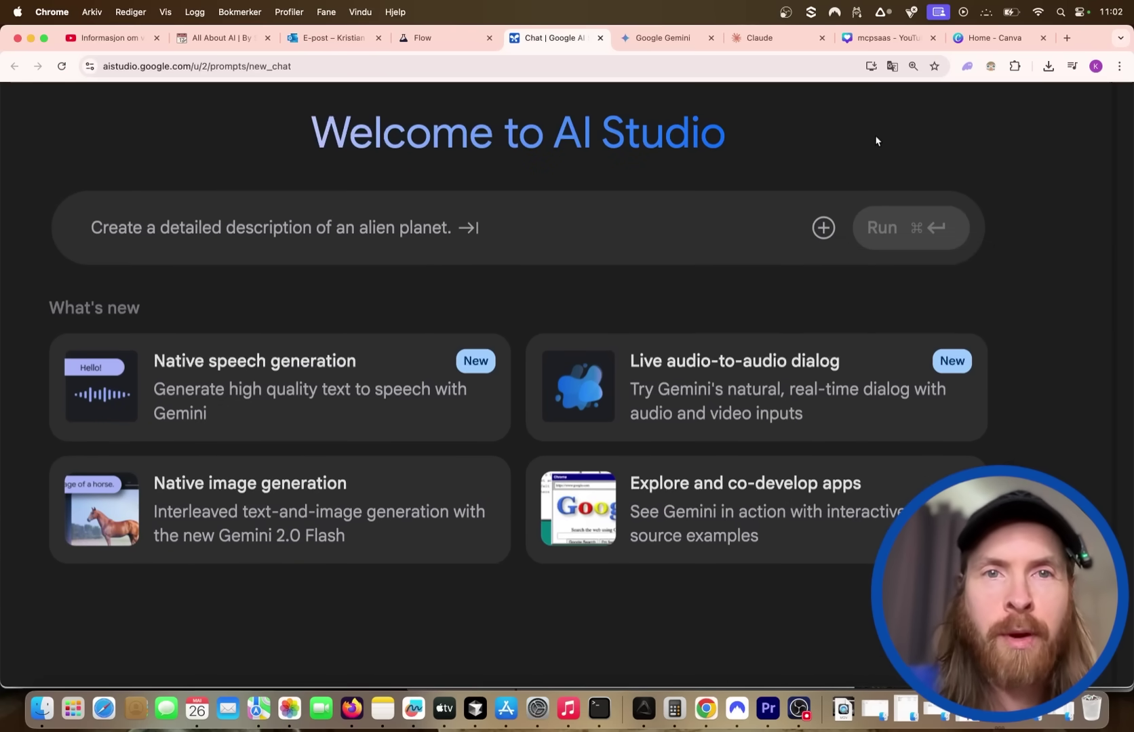
# Reset the page zoom to the full layout and fine-tune it on the AI Studio chat
pyautogui.press('super+0')
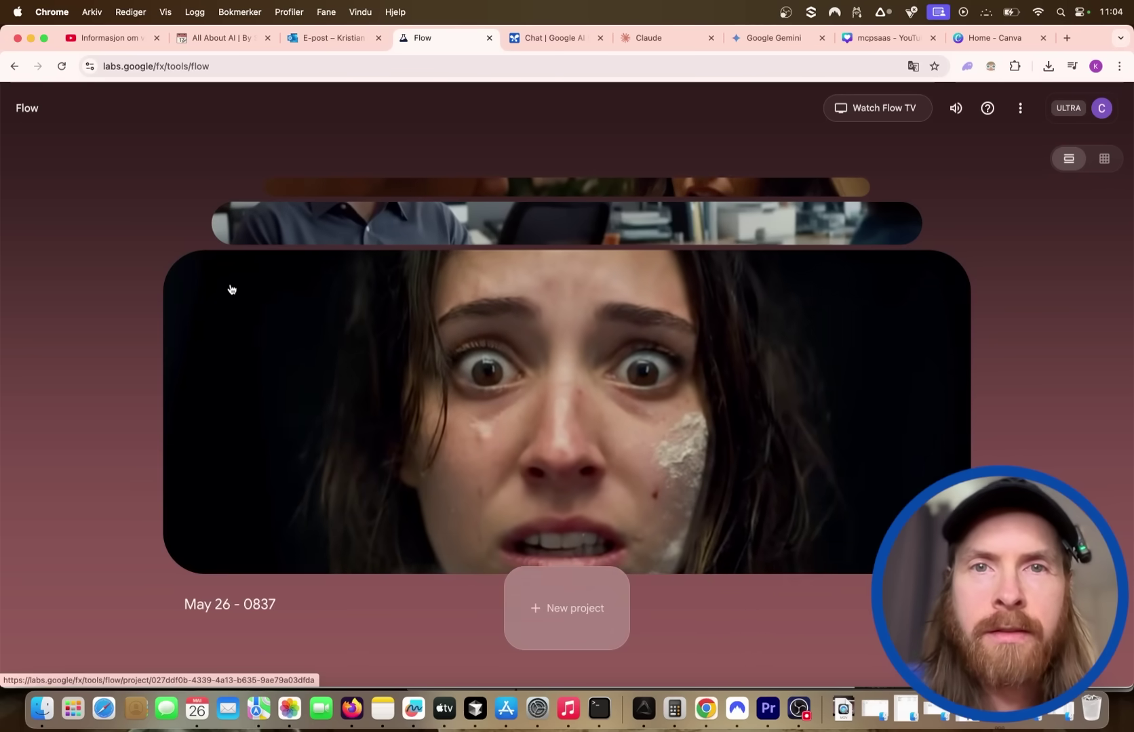
pyautogui.click(546, 38)
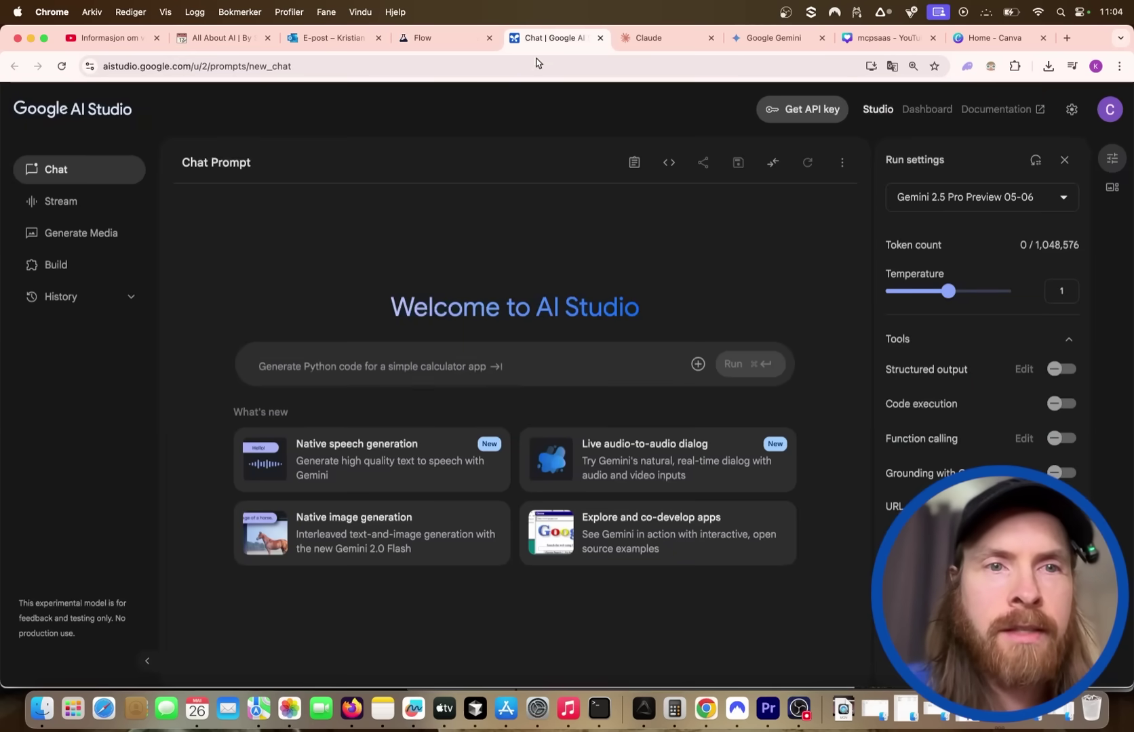
pyautogui.press('super+plus')
pyautogui.press('super+plus')
pyautogui.press('super+minus')
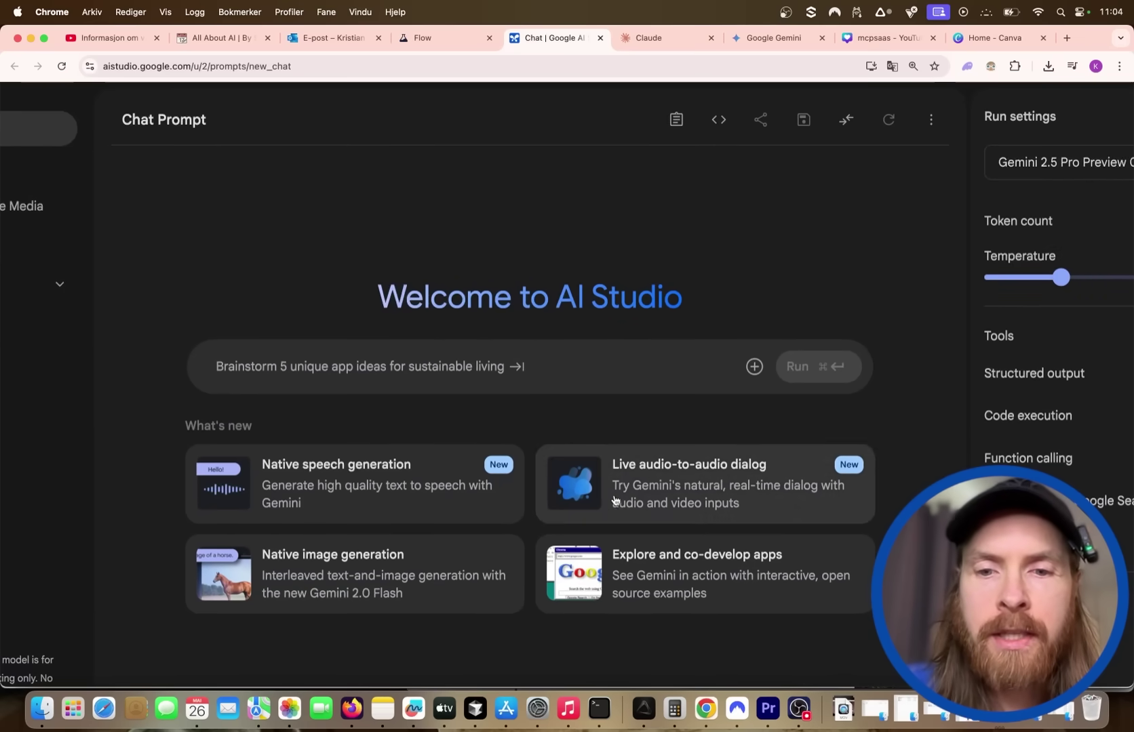
pyautogui.click(471, 713)
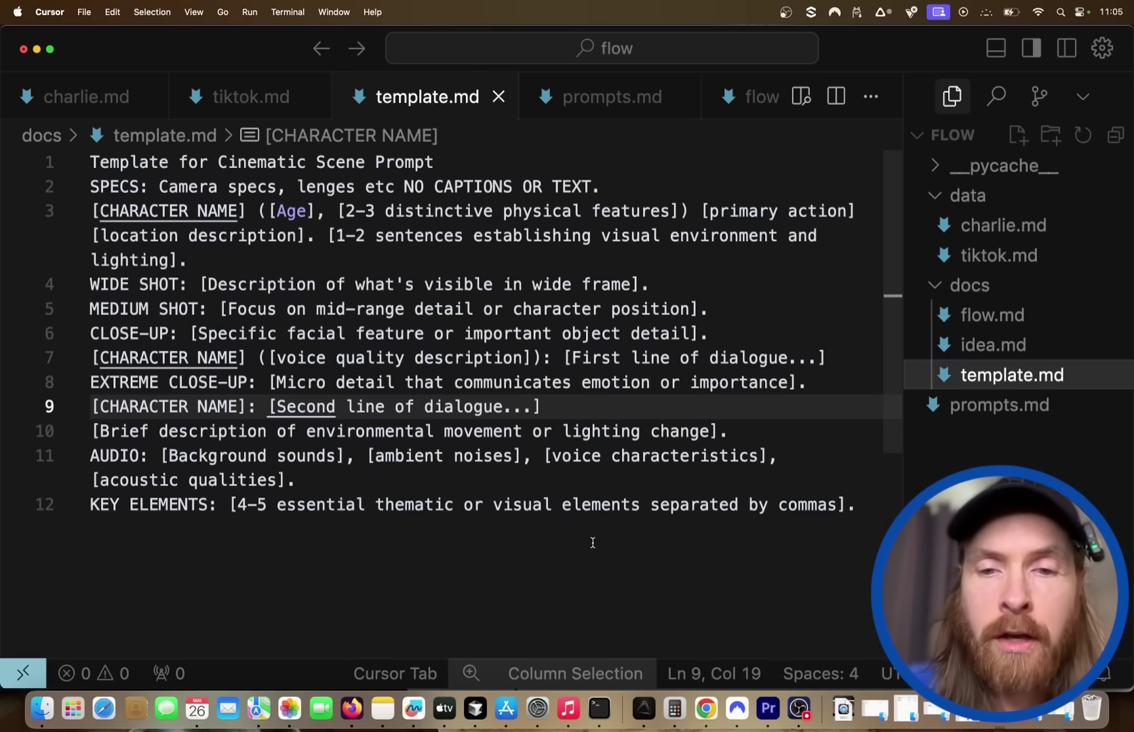
pyautogui.click(706, 710)
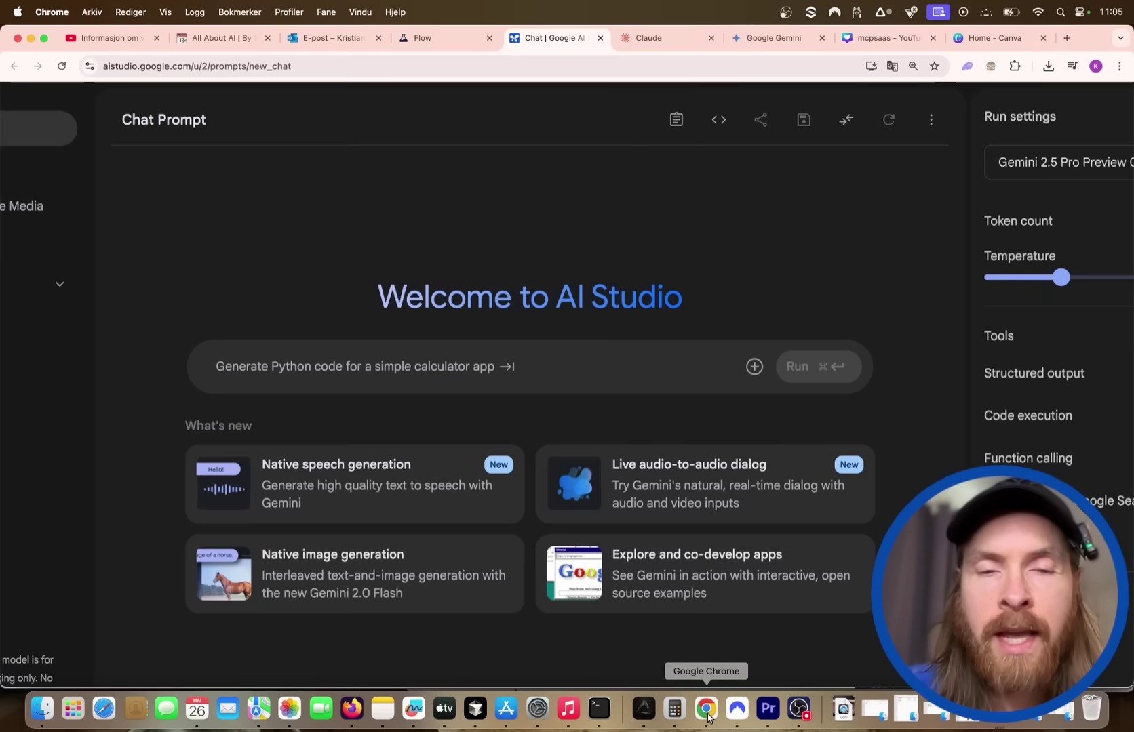
# Drag template.md from the Finder docs folder onto the AI Studio prompt, then bring up the Claude draft
pyautogui.click(40, 721)
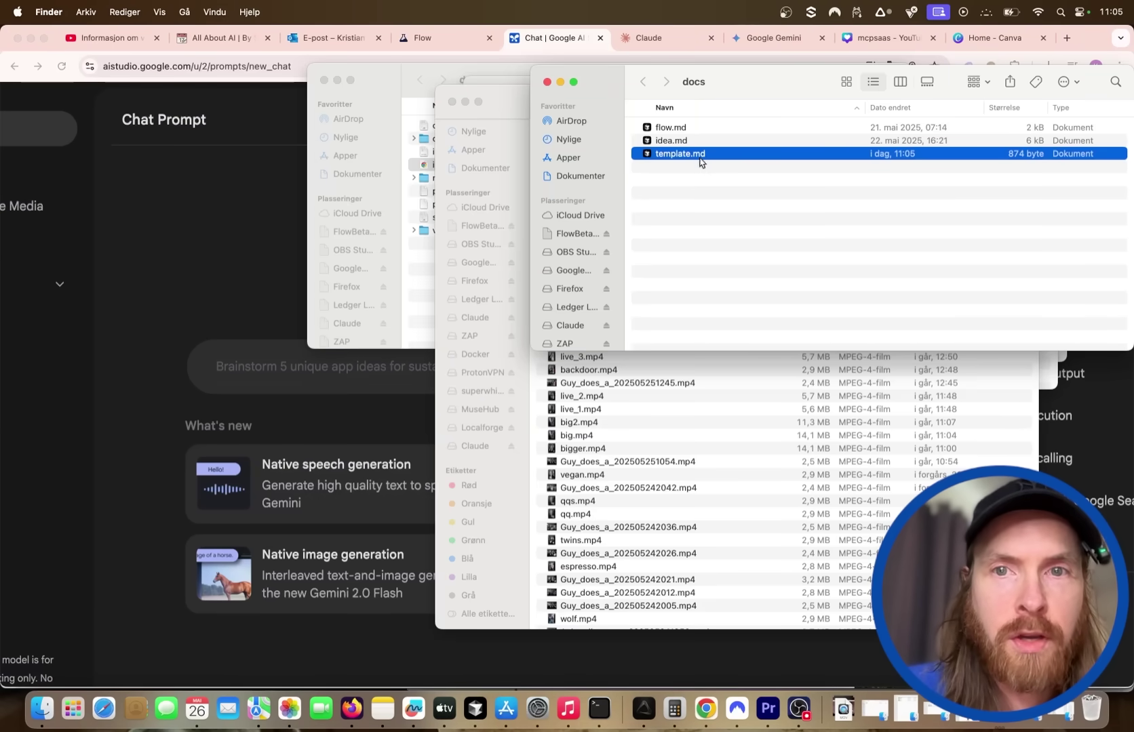
pyautogui.moveTo(697, 155); pyautogui.dragTo(311, 370)
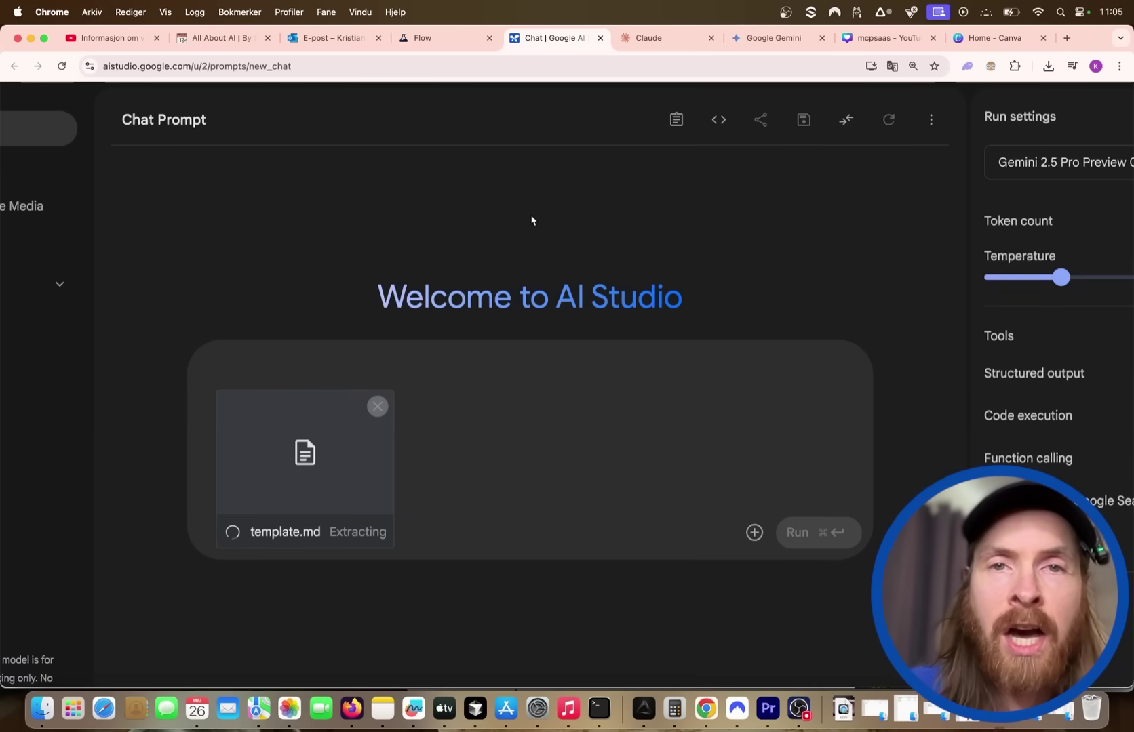
pyautogui.click(655, 40)
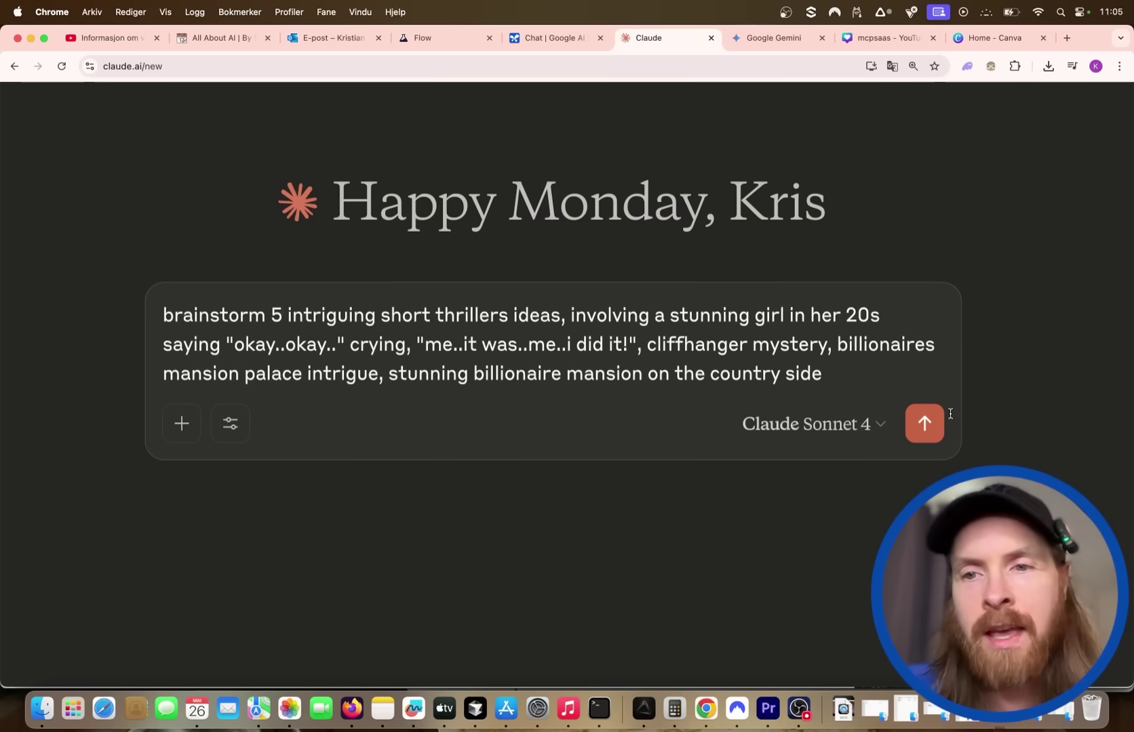
# Send the brainstorm to Claude and copy idea 5, 'The Inheritance Game', from the reply
pyautogui.click(927, 430)
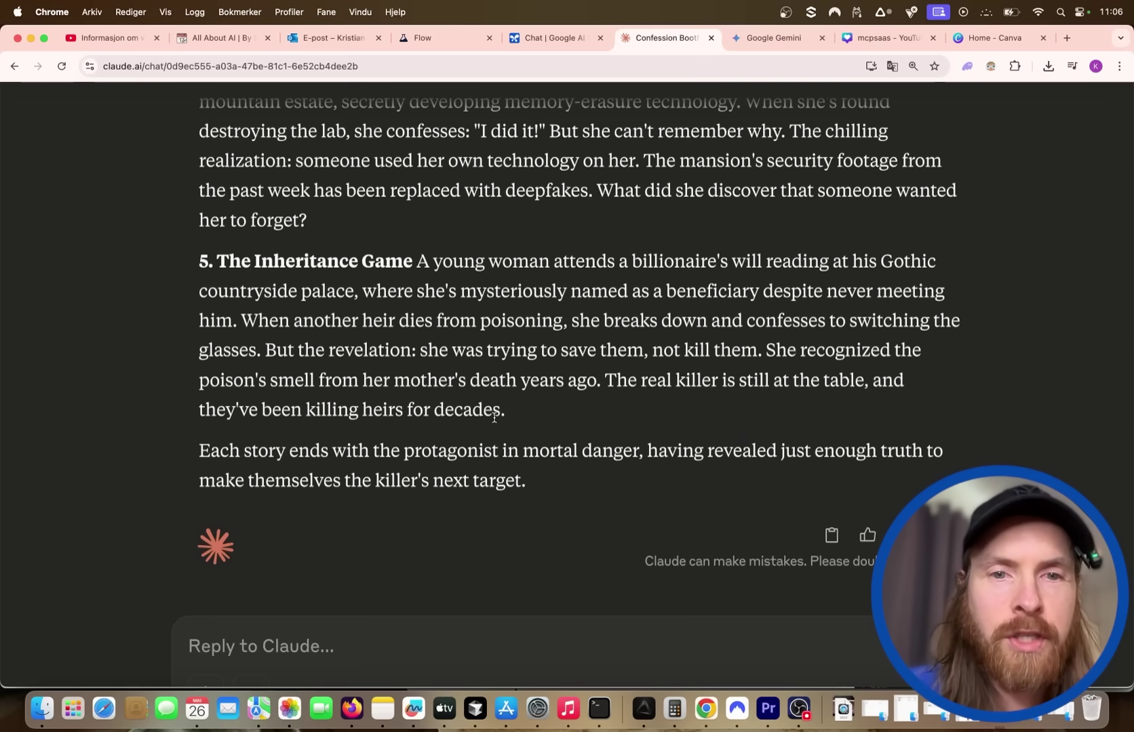
pyautogui.moveTo(514, 413); pyautogui.dragTo(224, 272)
pyautogui.rightClick(302, 273)
pyautogui.click(325, 306)
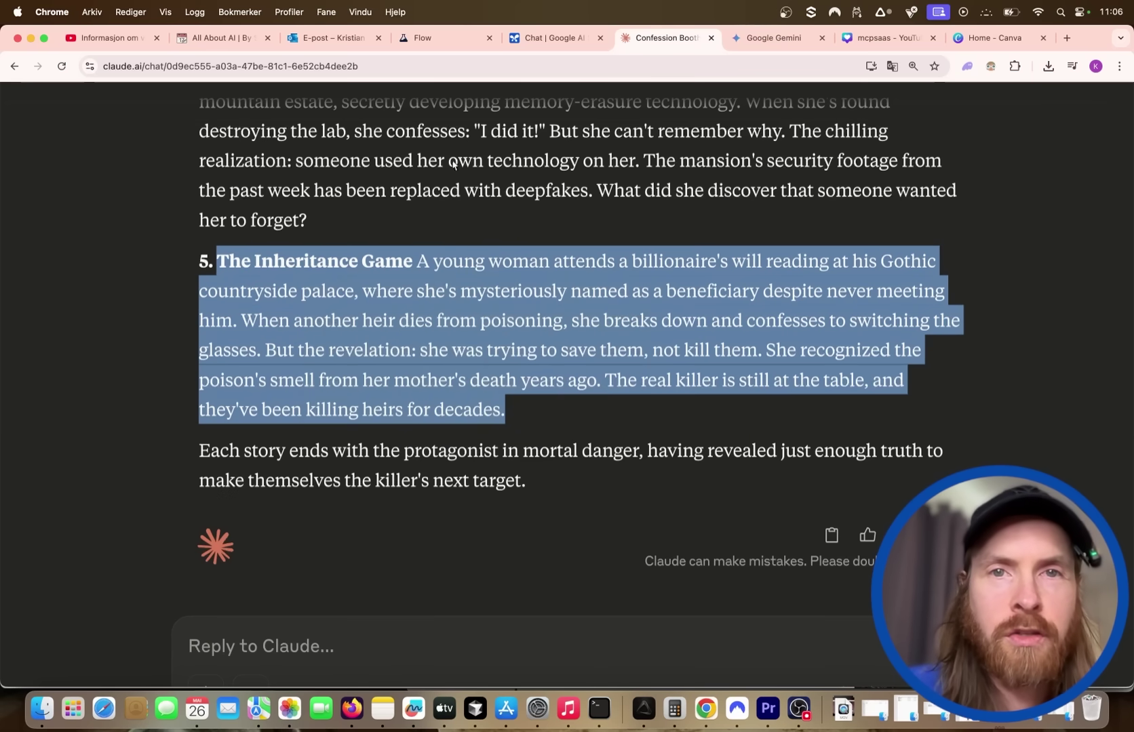
pyautogui.click(554, 42)
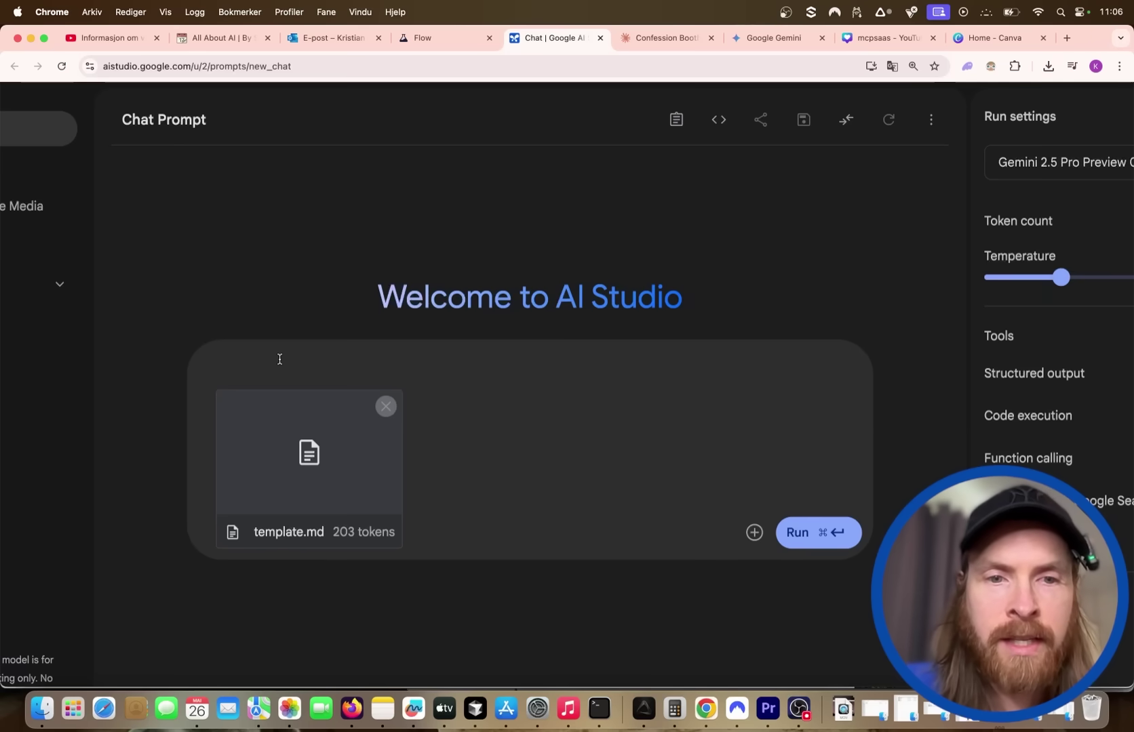
# Paste the Inheritance Game idea inside Idea: "" with the Scene 1 request and run it
pyautogui.write('Idea: ""')
pyautogui.press('Left')
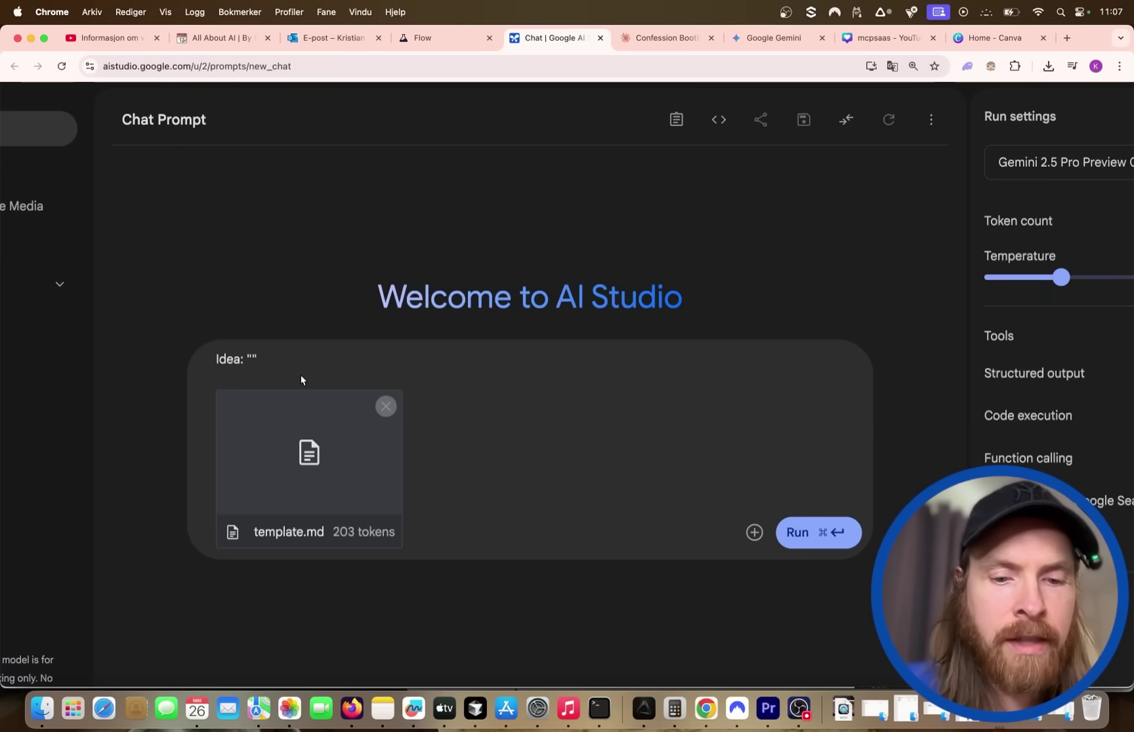
pyautogui.press('super+v')
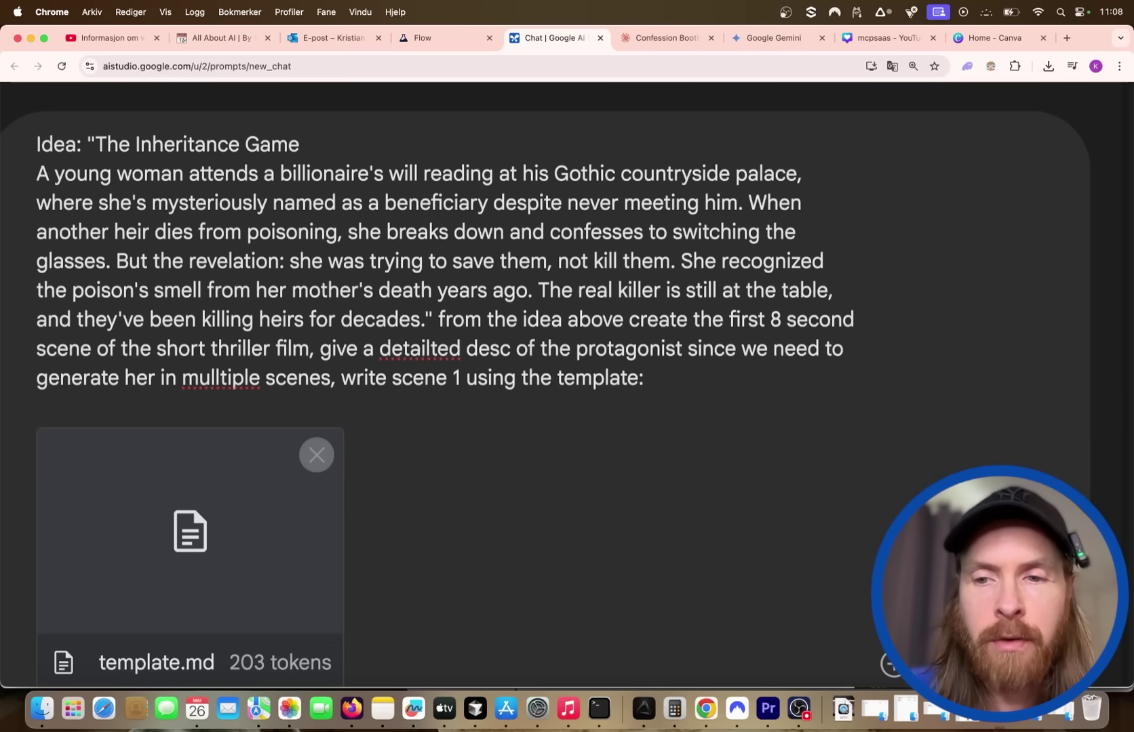
pyautogui.press('super+Return')
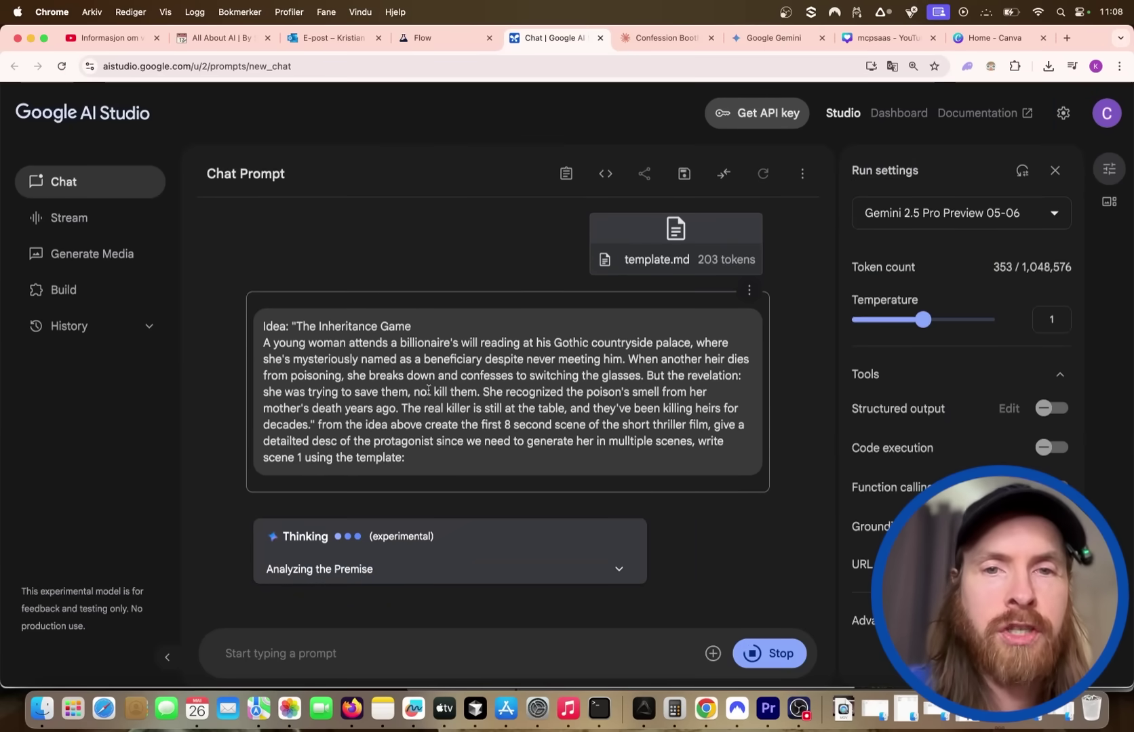
# Create a new Flow project set to Highest Quality (Experimental Audio), 100 credits per generation
pyautogui.click(446, 44)
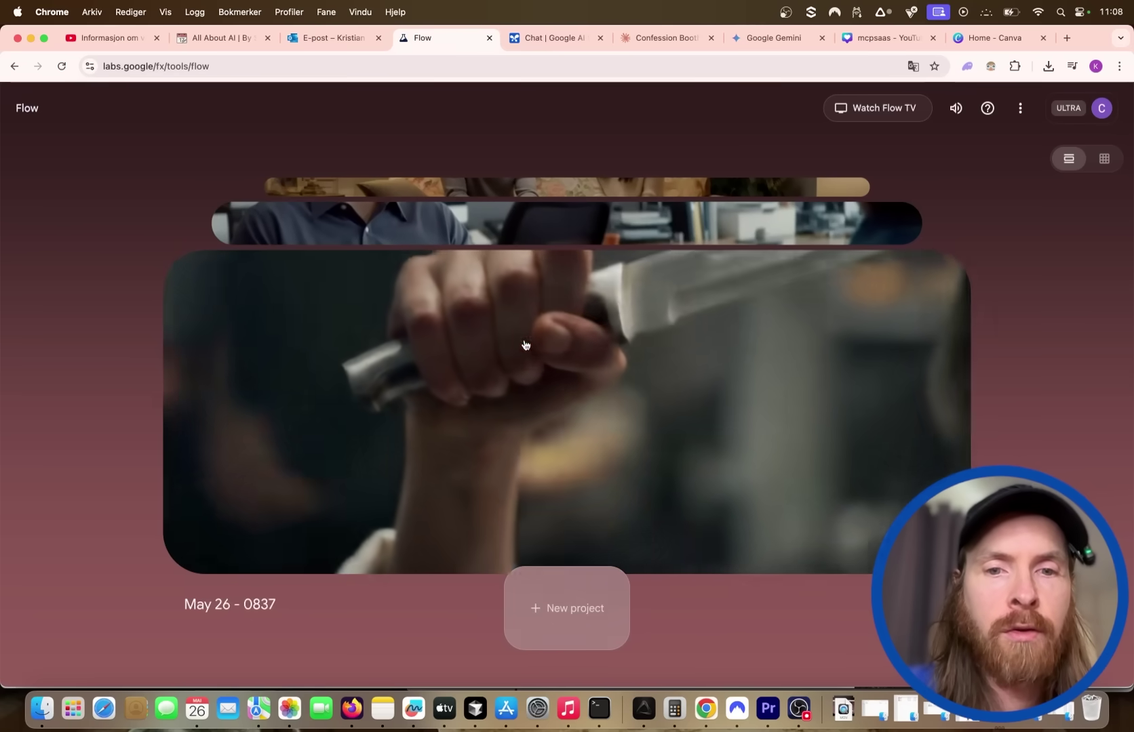
pyautogui.click(570, 613)
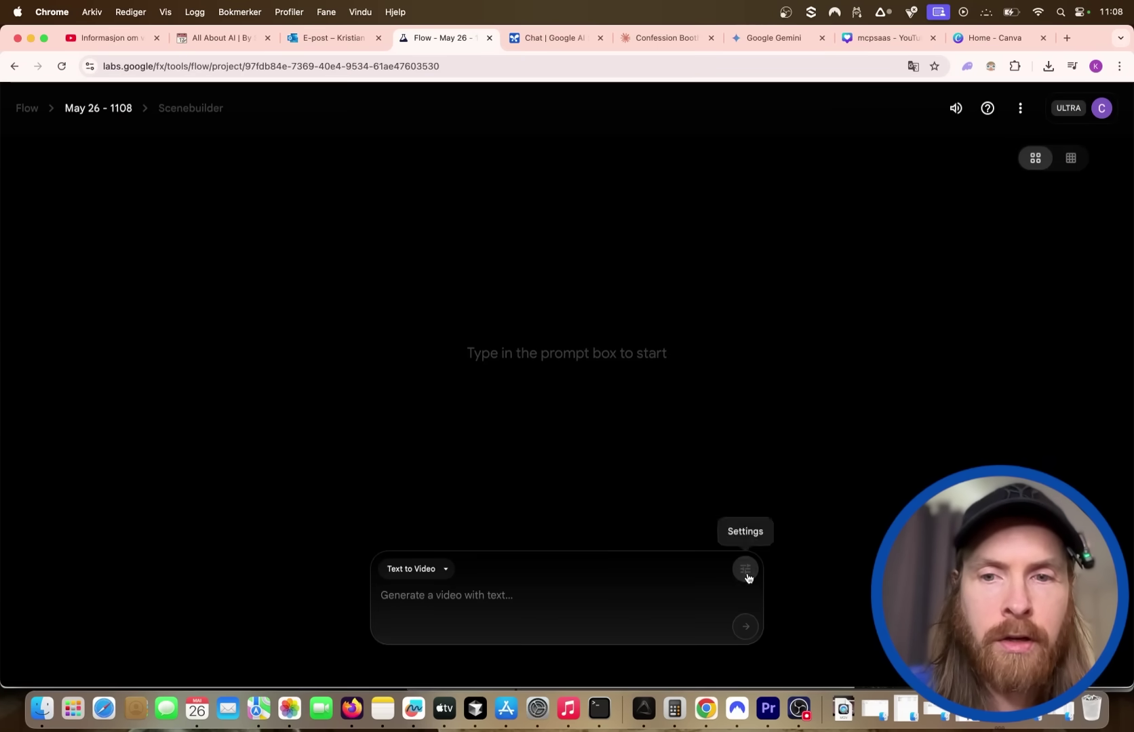
pyautogui.click(745, 569)
pyautogui.click(692, 508)
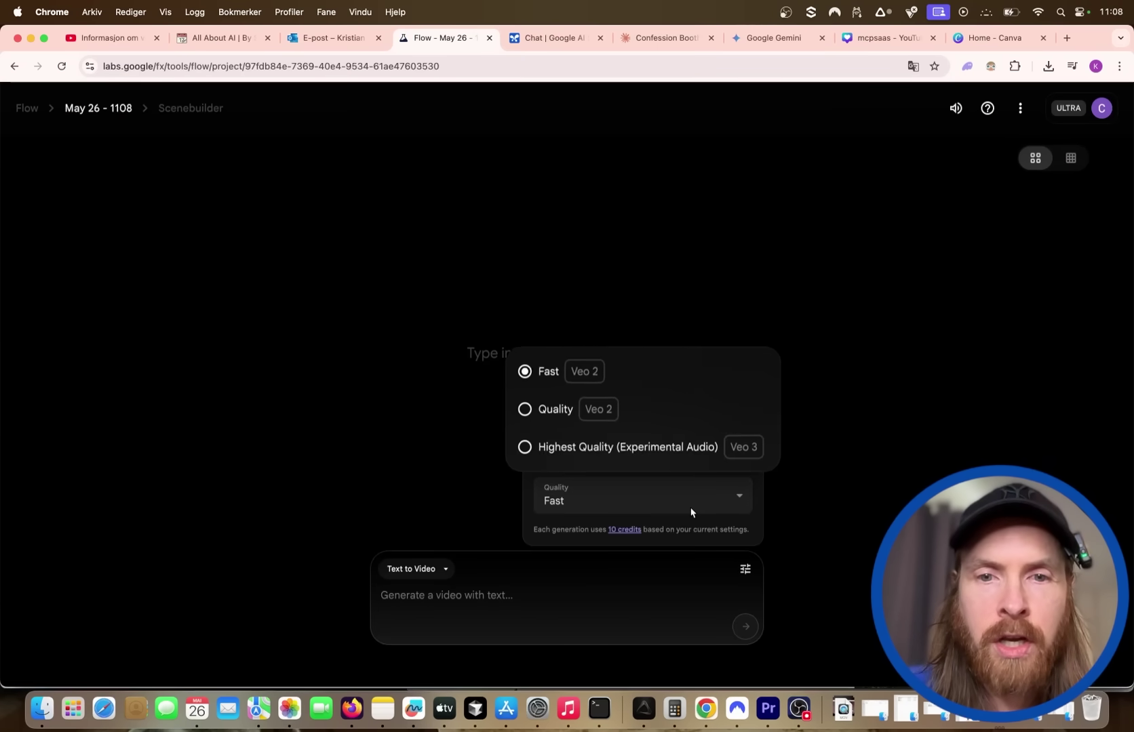
pyautogui.click(533, 454)
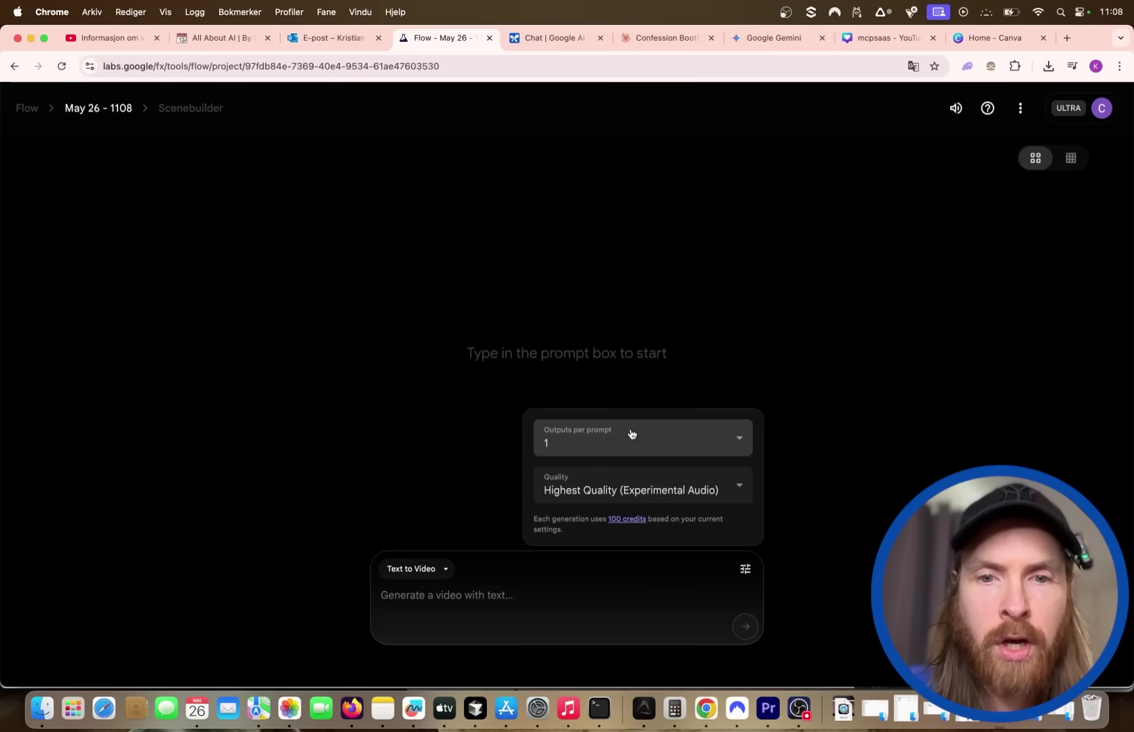
pyautogui.press('super+plus')
pyautogui.press('super+plus')
pyautogui.press('super+plus')
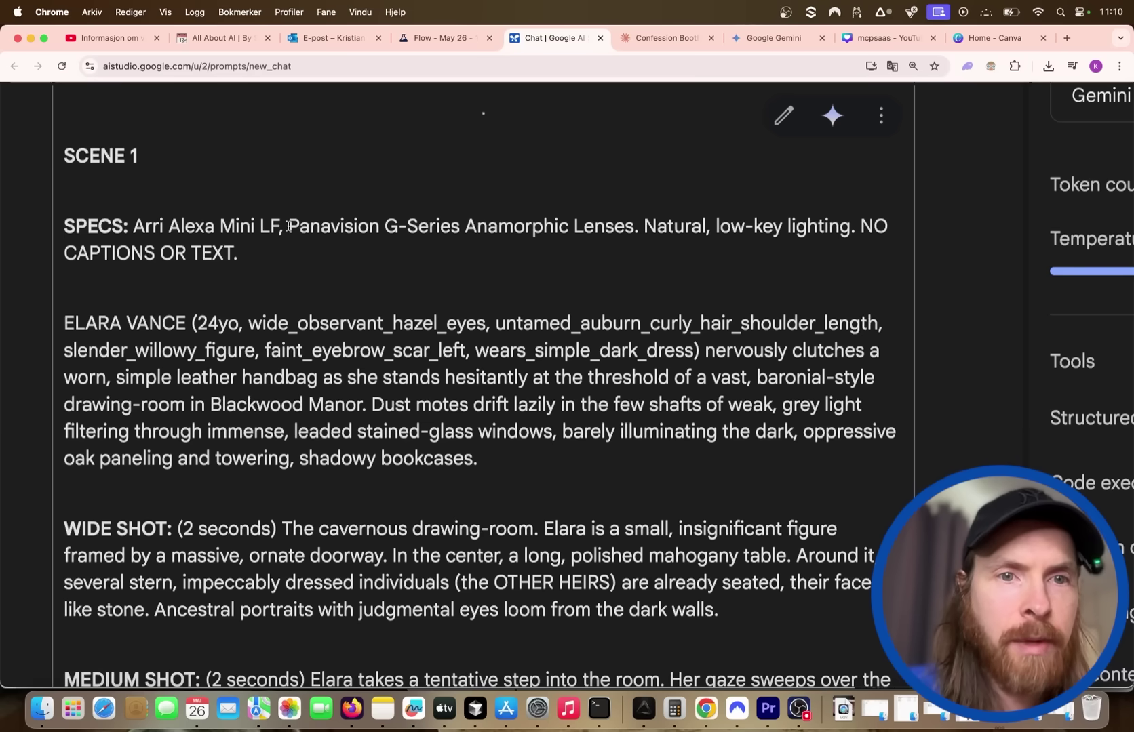
# Scroll through Gemini's Scene 1 response down to its KEY ELEMENTS line
pyautogui.scroll(-3, 373, 285)
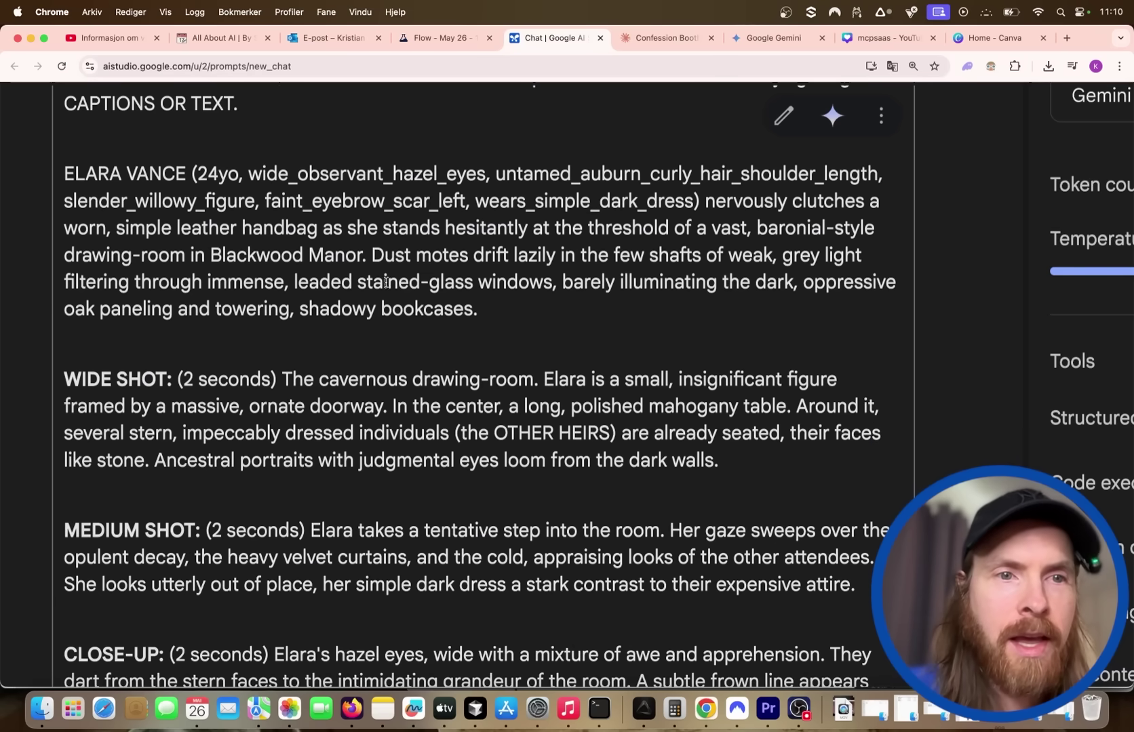
pyautogui.scroll(1, 167, 197)
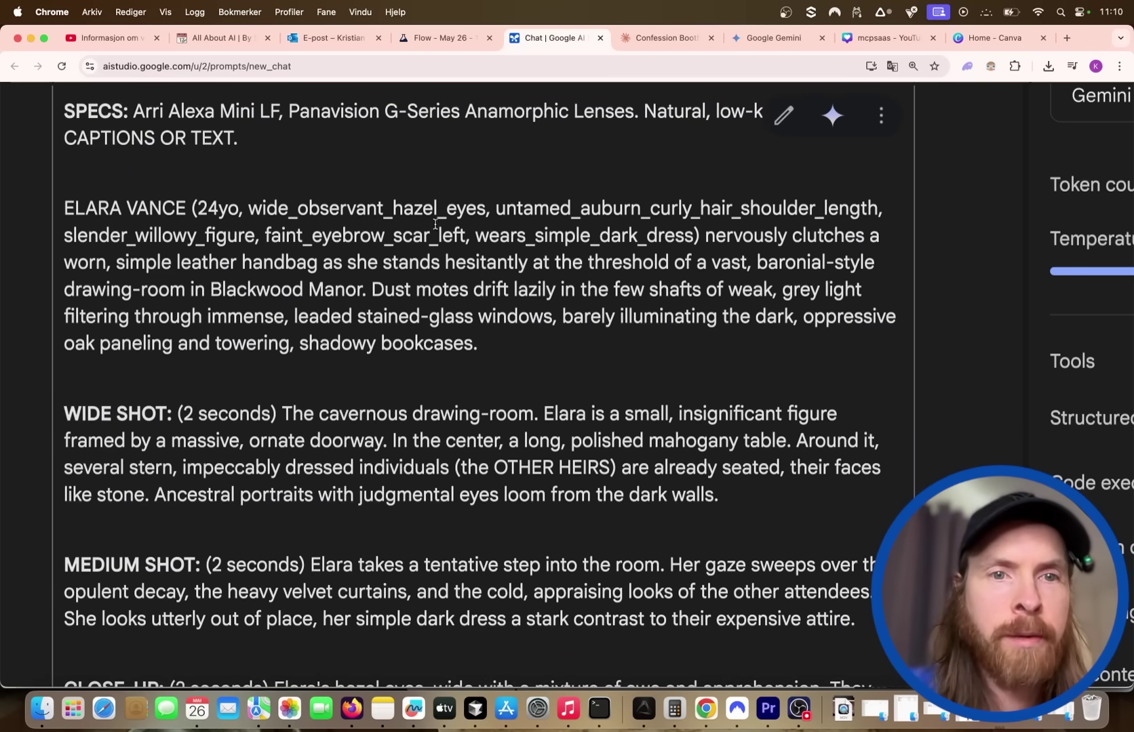
pyautogui.scroll(-2, 413, 244)
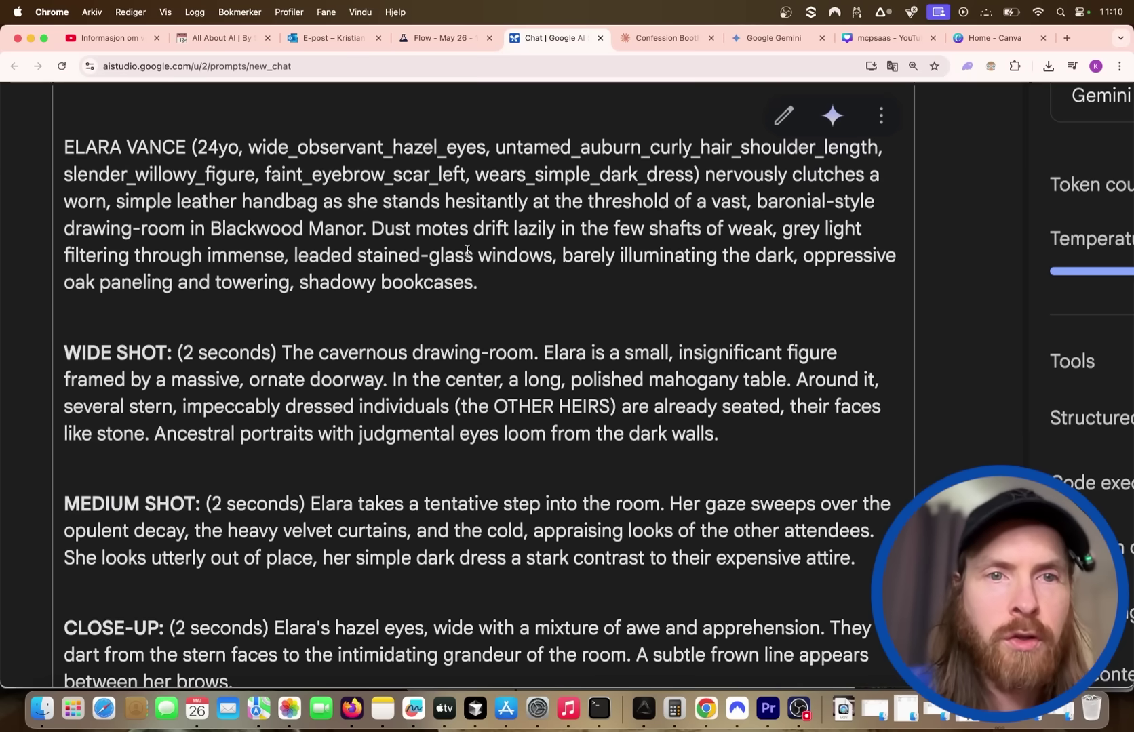
pyautogui.scroll(-10, 171, 462)
pyautogui.scroll(-3, 431, 334)
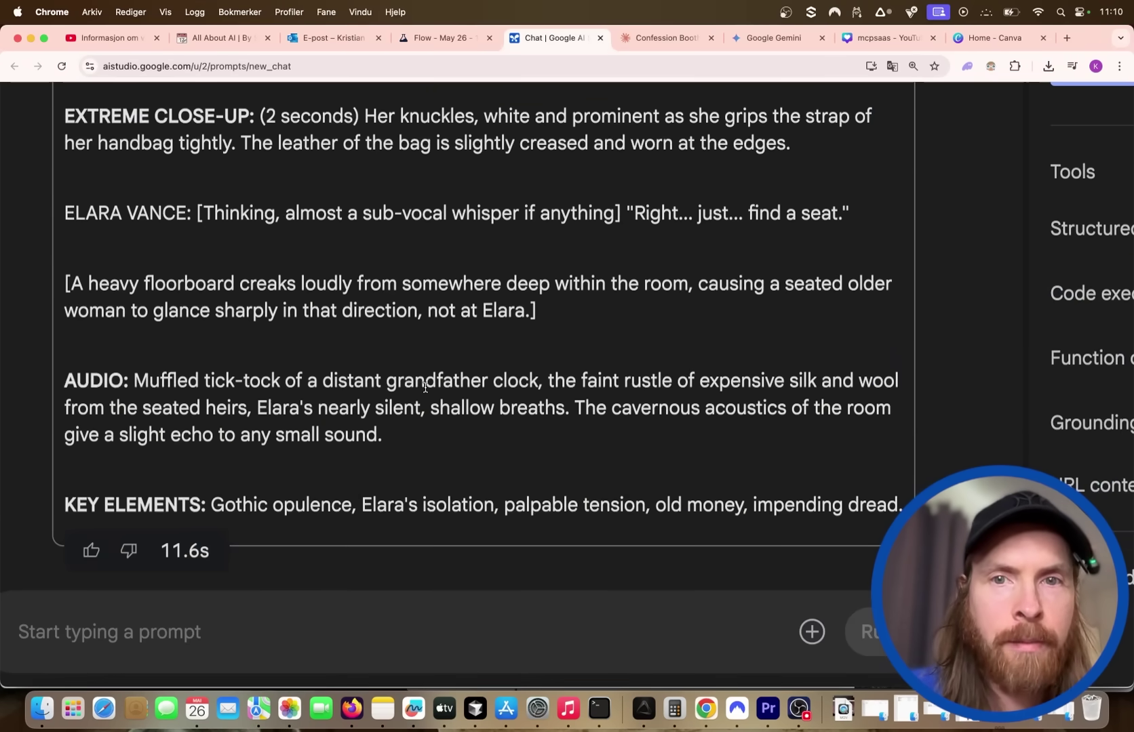
# Paste the Scene 1 script into the Flow prompt and submit it to generate the clip
pyautogui.hotkey('ctrl', 'shift', 'Tab')
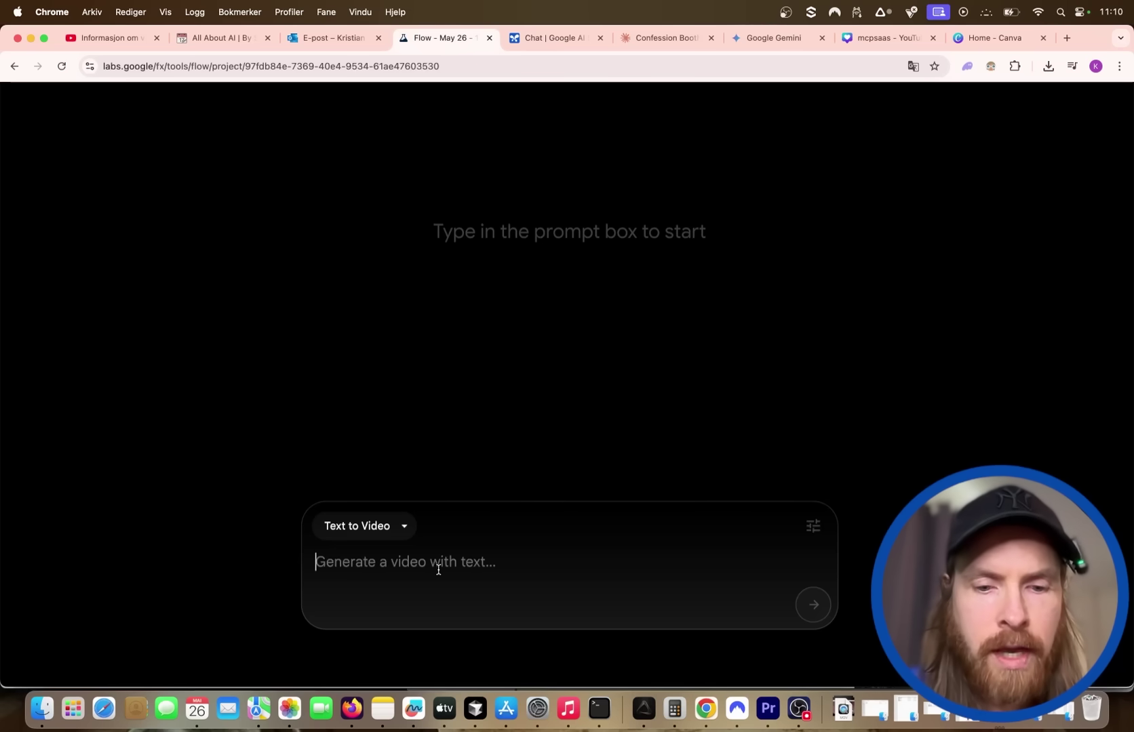
pyautogui.press('super+v')
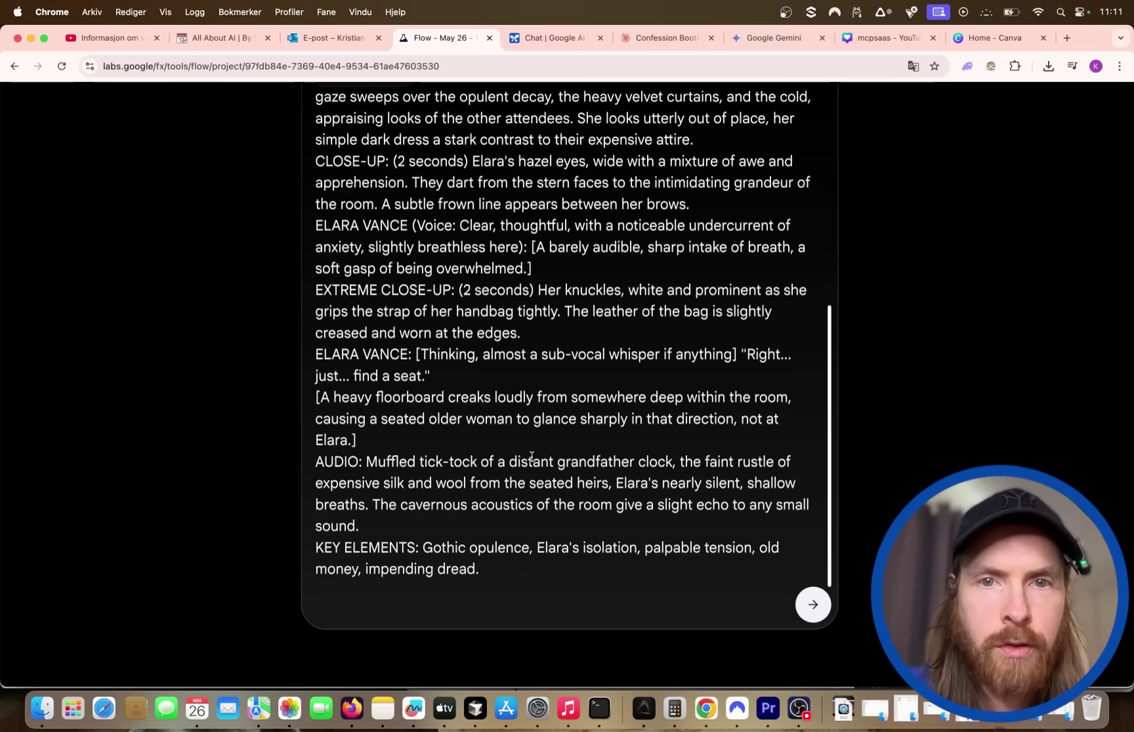
pyautogui.press('Return')
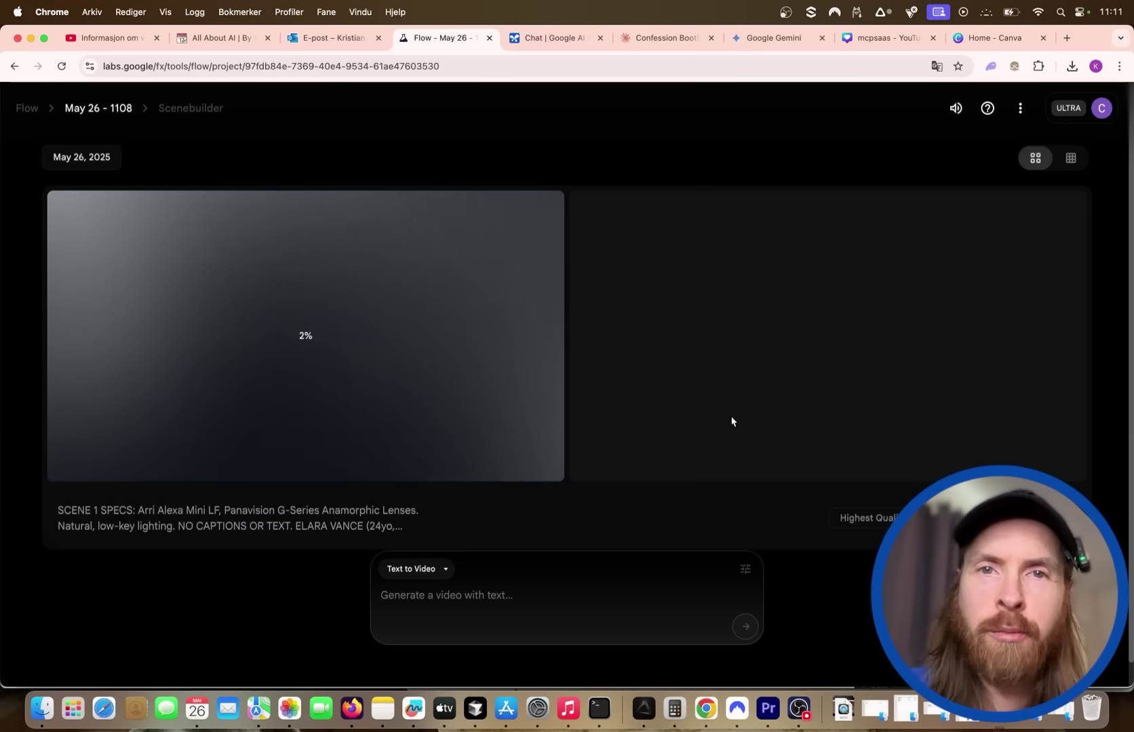
pyautogui.click(570, 47)
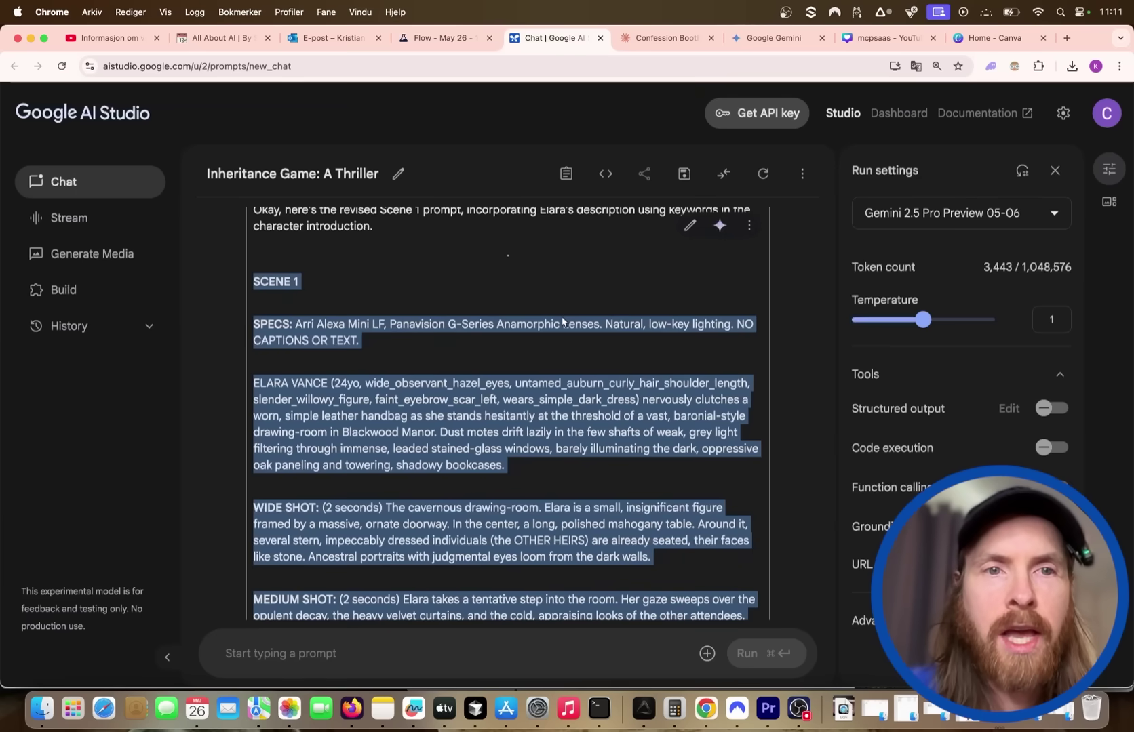
pyautogui.scroll(-10, 562, 322)
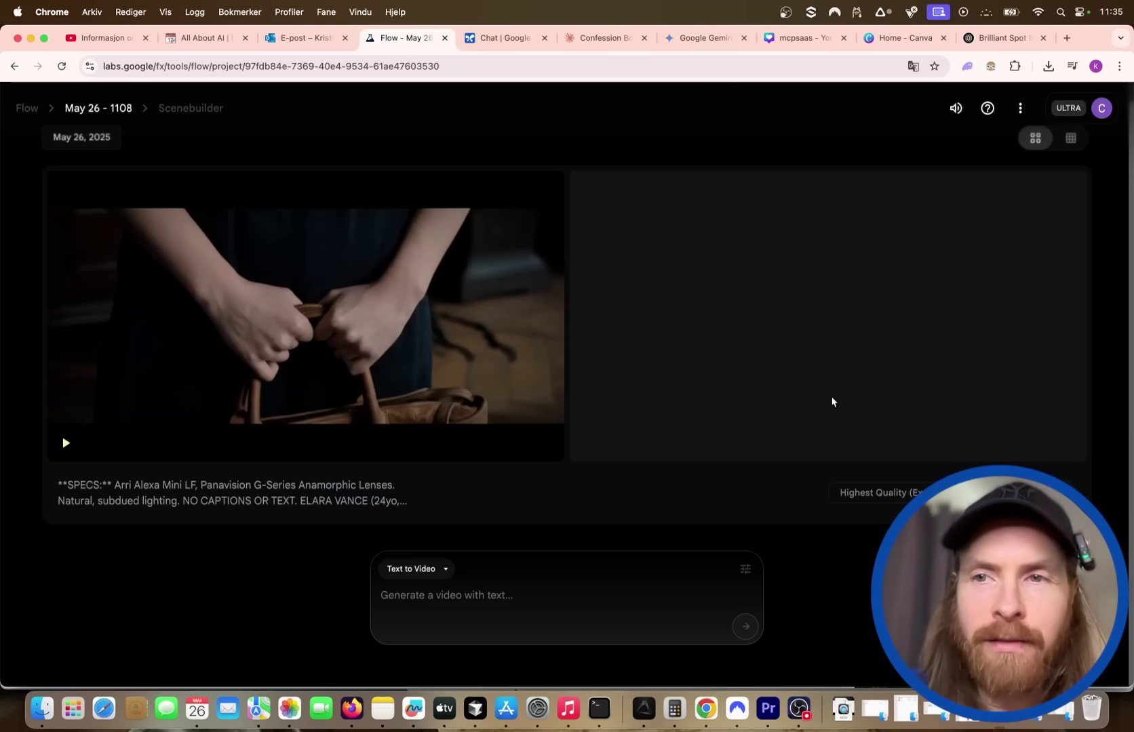
# Watch the Scene 1 clip full screen, then download it at Original size (720p)
pyautogui.moveTo(561, 304)
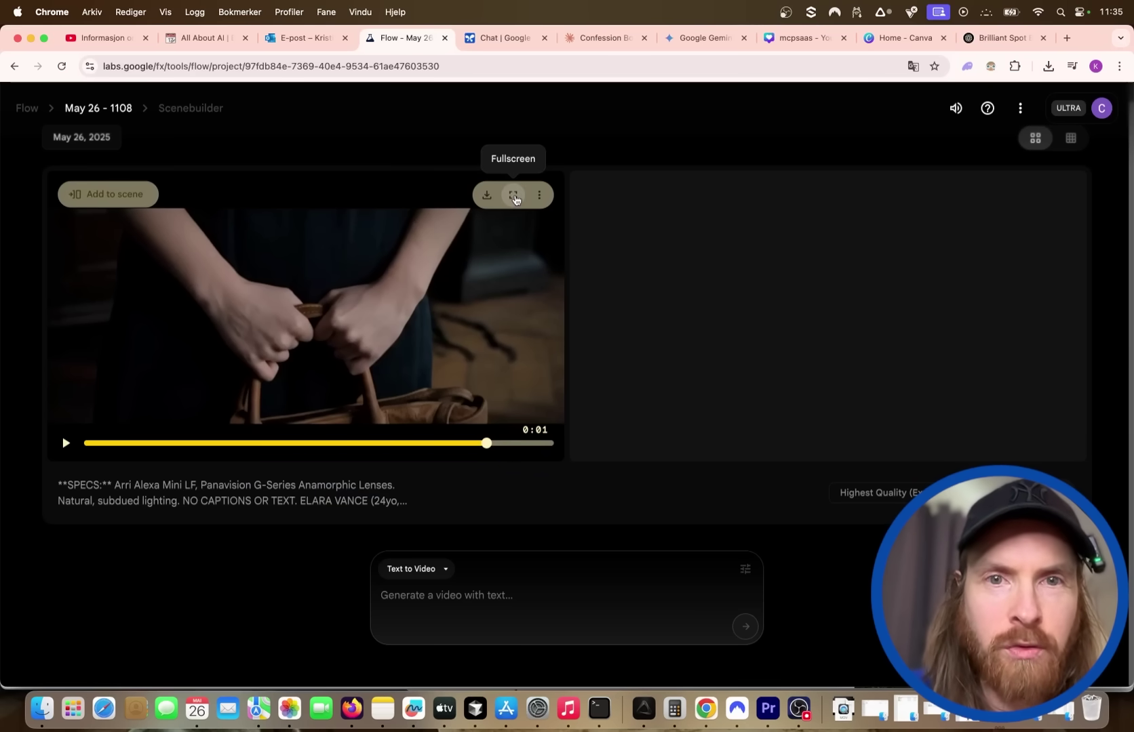
pyautogui.click(514, 199)
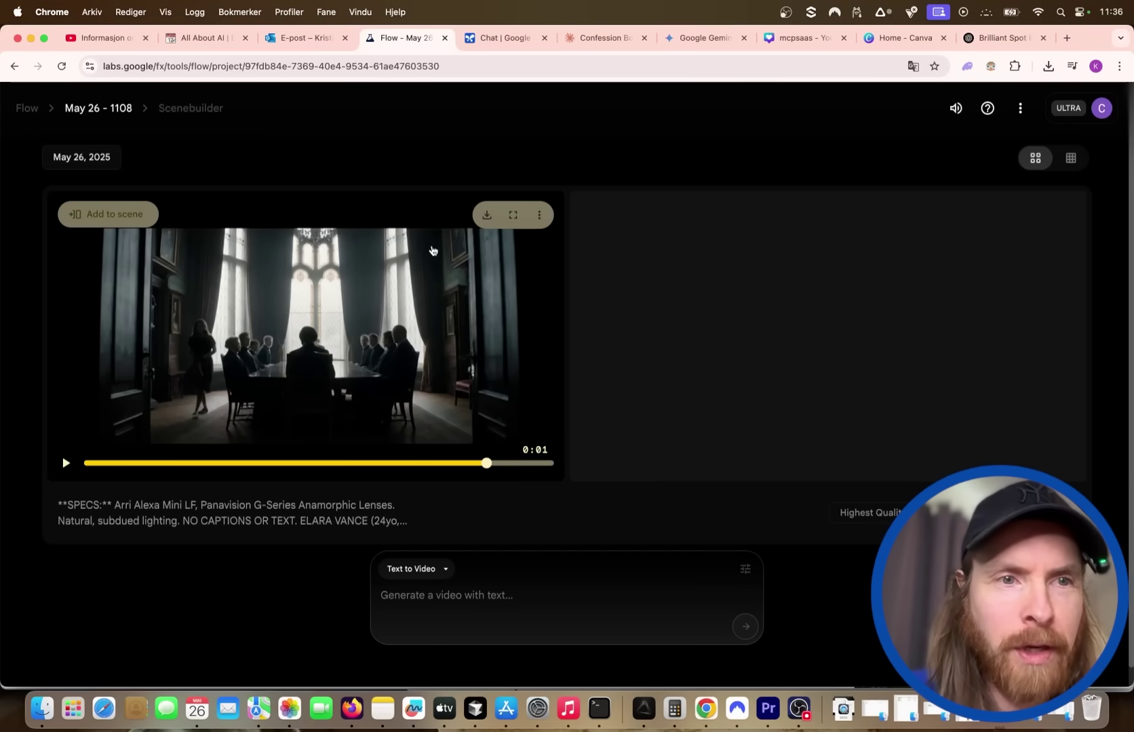
pyautogui.click(487, 216)
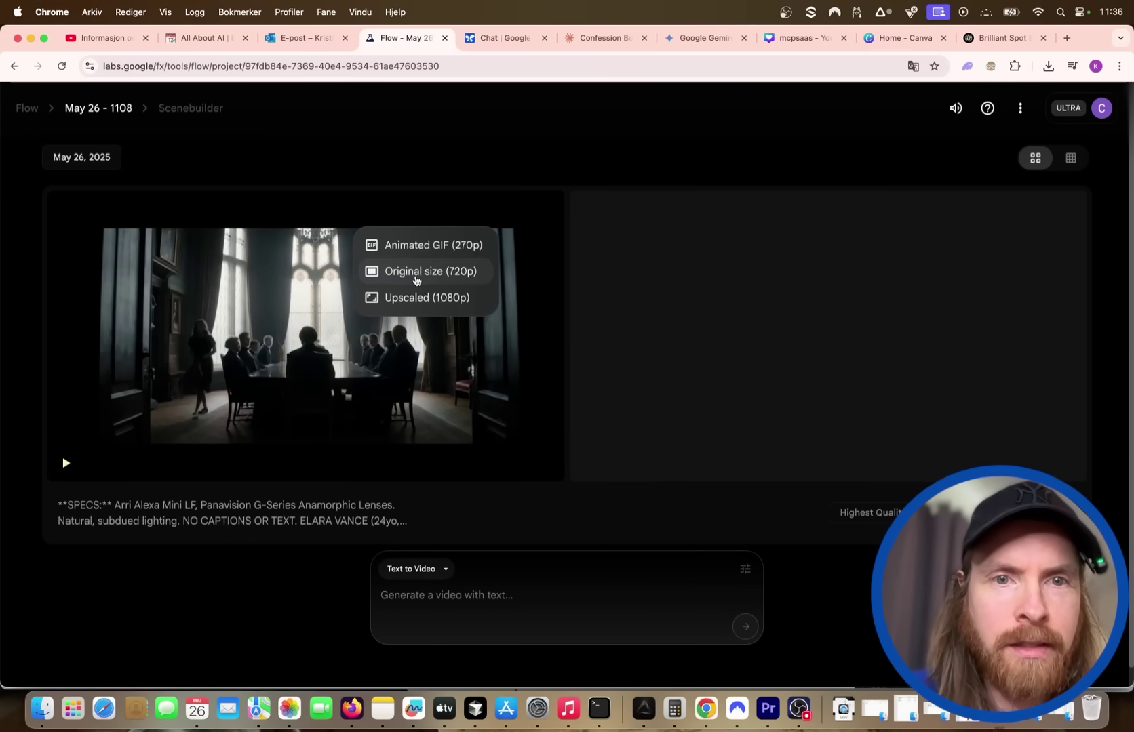
pyautogui.click(453, 275)
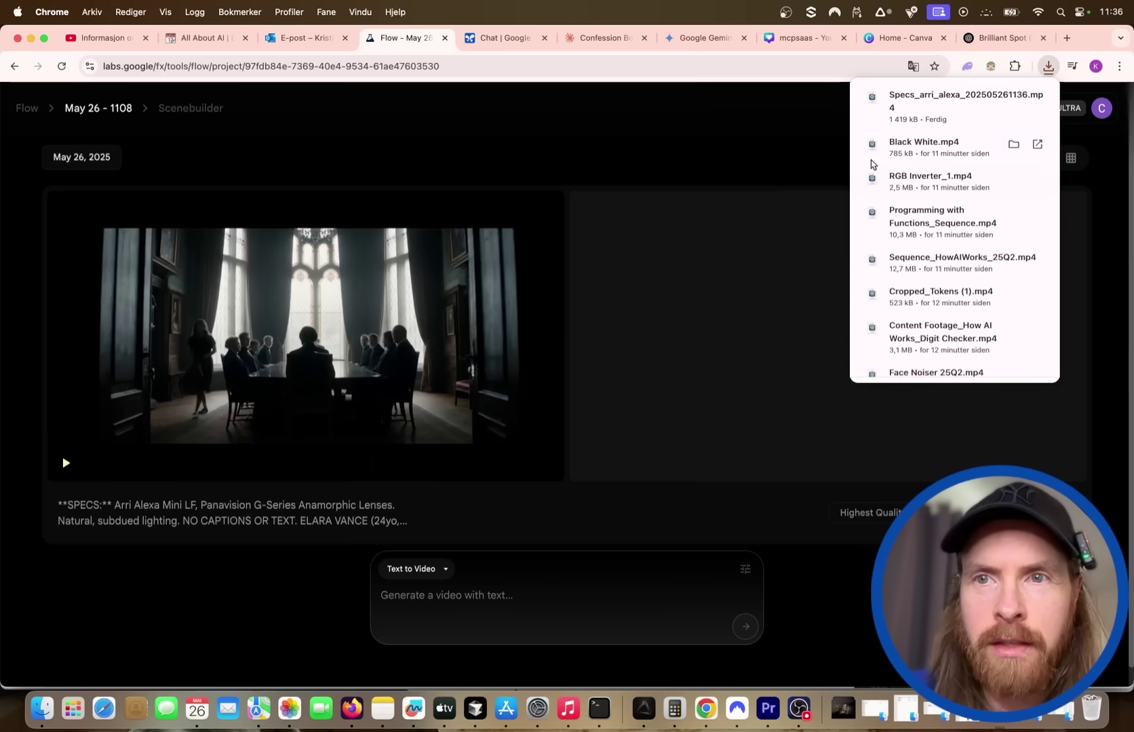
# Upload scene1.mp4 to the AI Studio chat and run the request to analyse it and write Scene 2
pyautogui.click(484, 39)
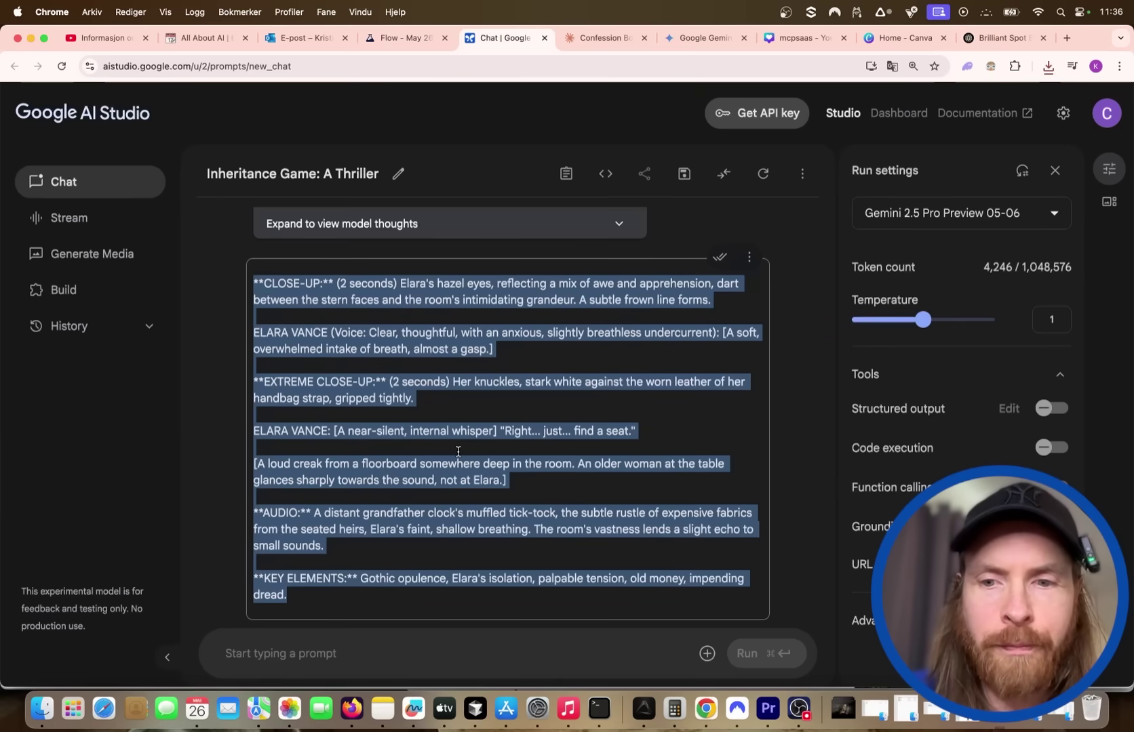
pyautogui.click(217, 379)
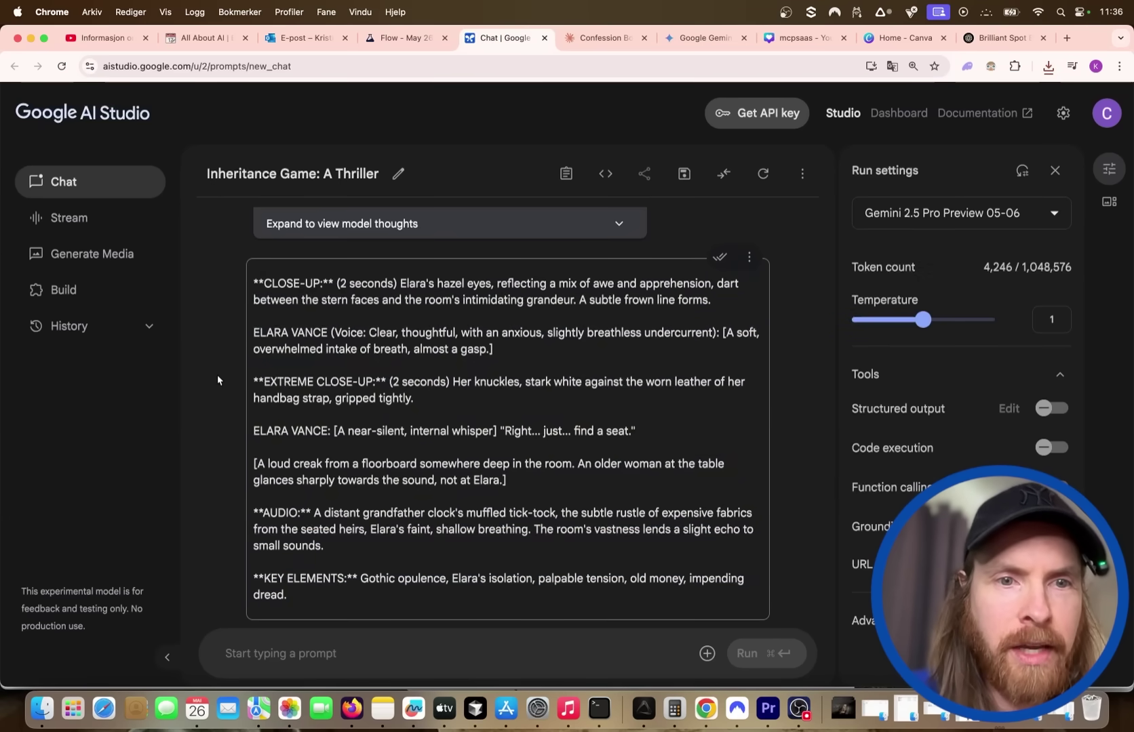
pyautogui.click(707, 652)
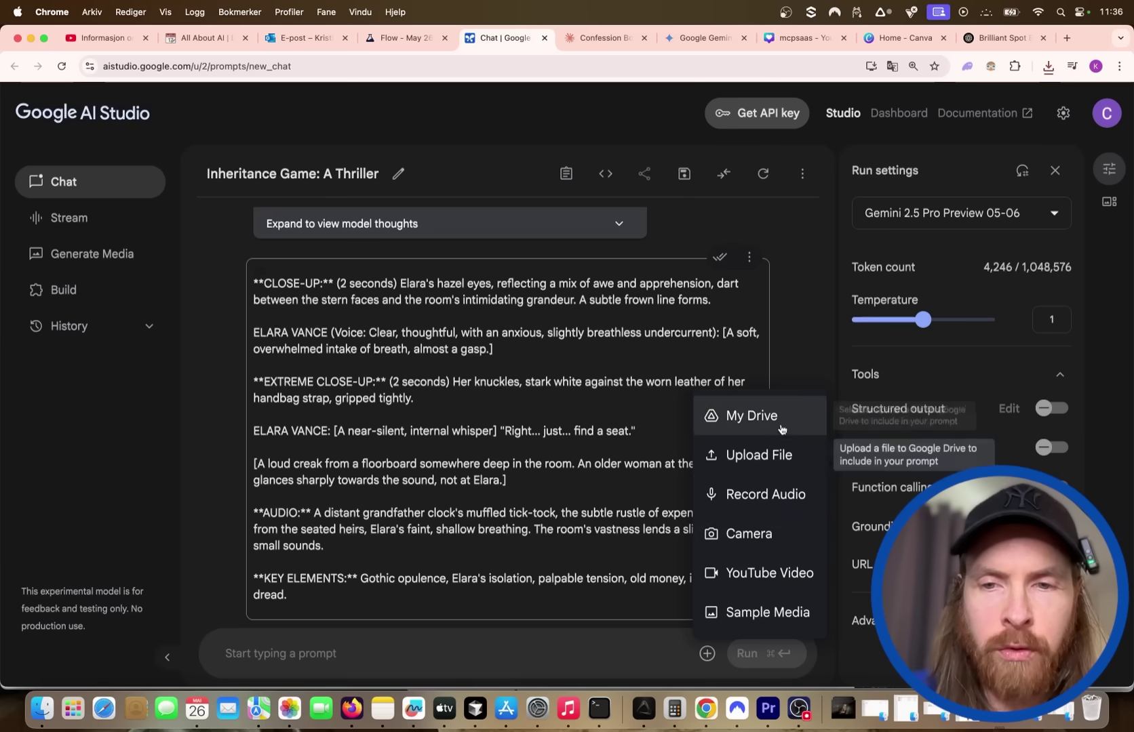
pyautogui.click(770, 463)
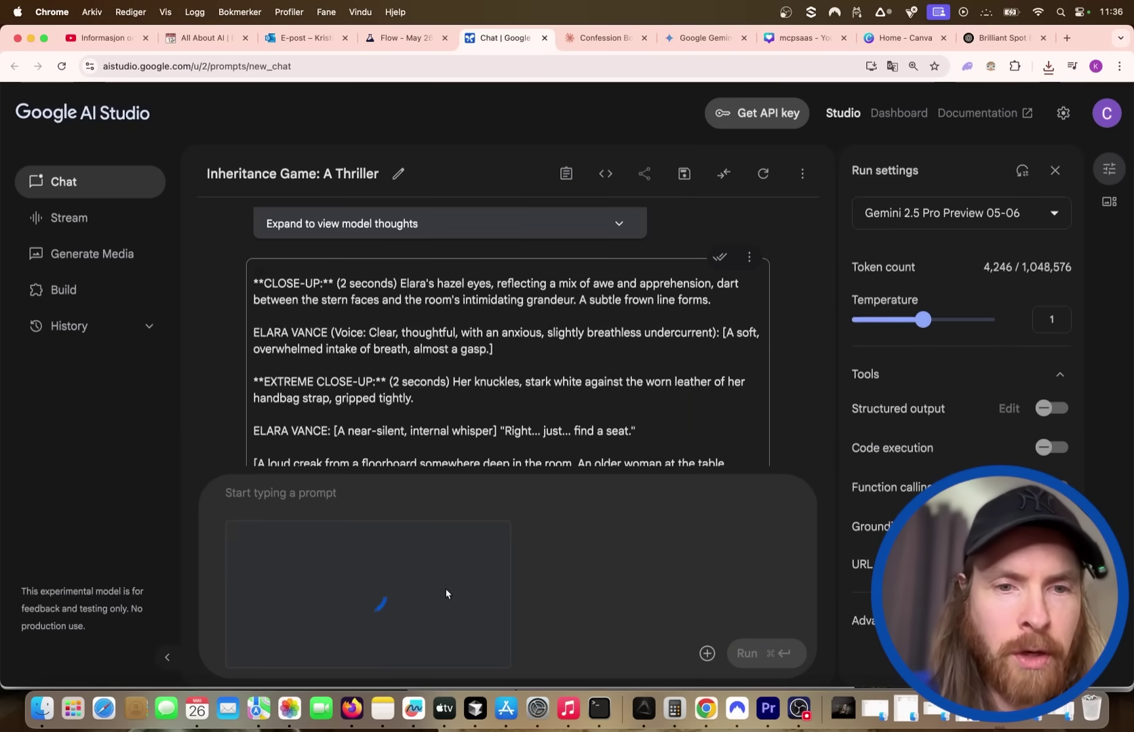
pyautogui.scroll(5, 490, 595)
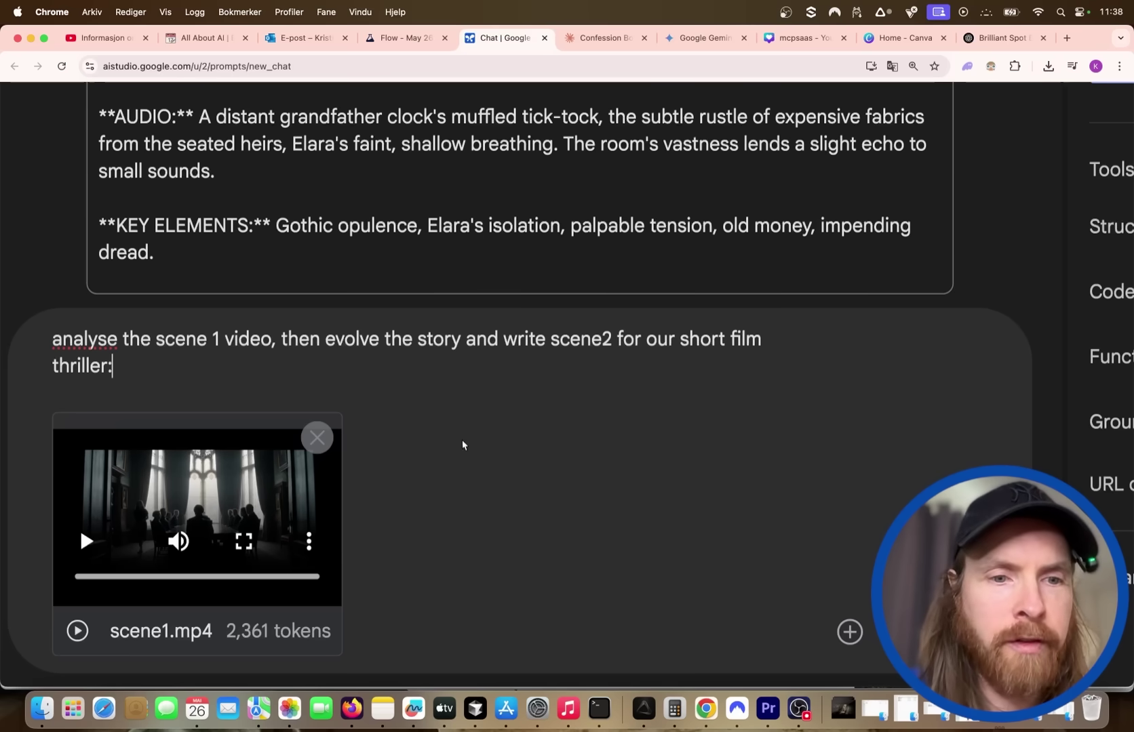
pyautogui.click(868, 646)
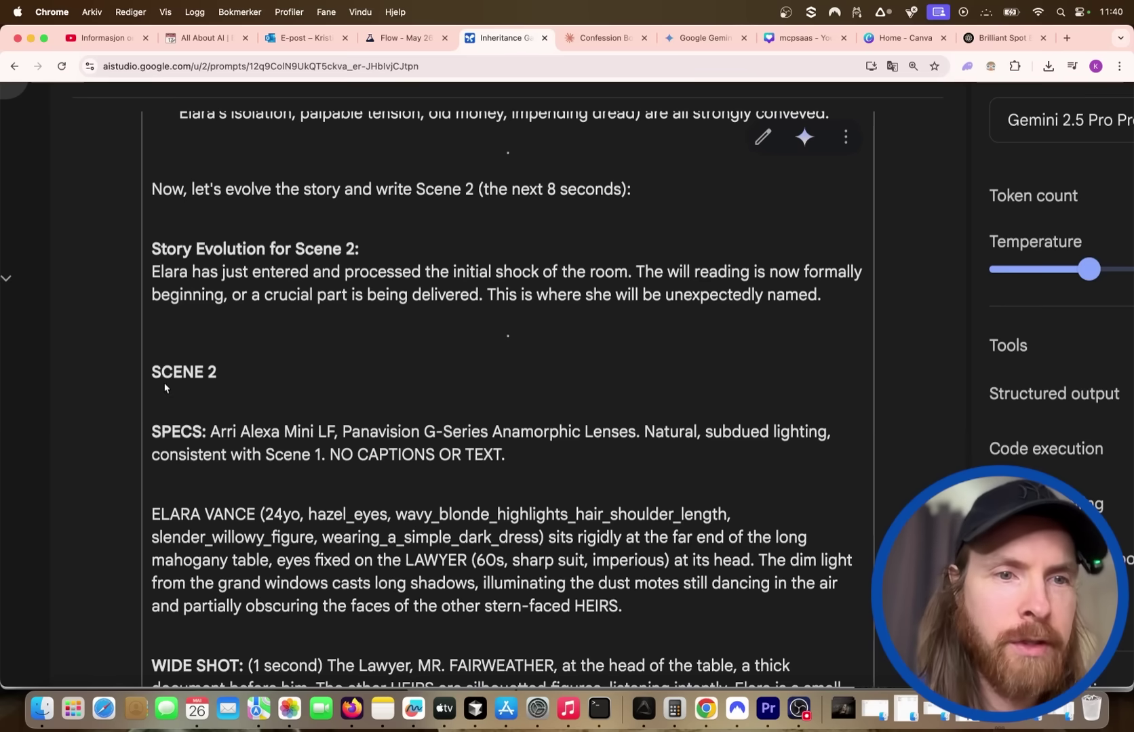
# Copy Gemini's Scene 2 script and paste it into the Flow prompt
pyautogui.scroll(-15, 248, 399)
pyautogui.keyDown('shift'); pyautogui.click(570, 536); pyautogui.keyUp('shift')
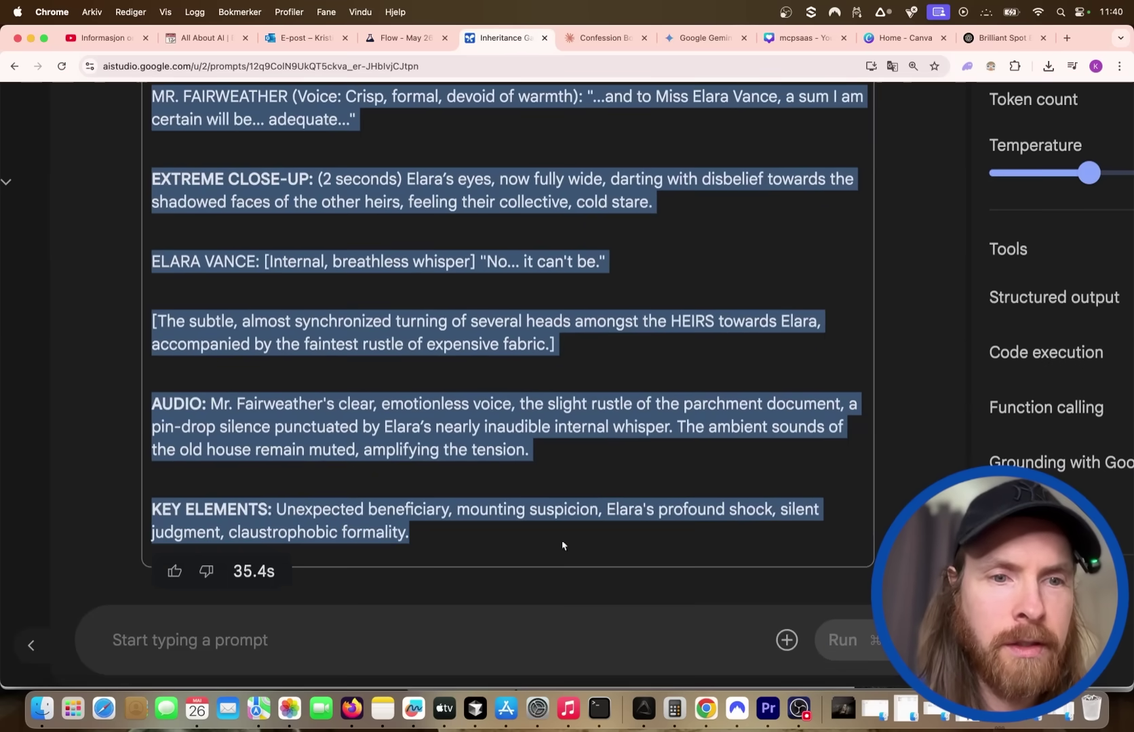
pyautogui.rightClick(504, 447)
pyautogui.click(517, 474)
pyautogui.click(417, 40)
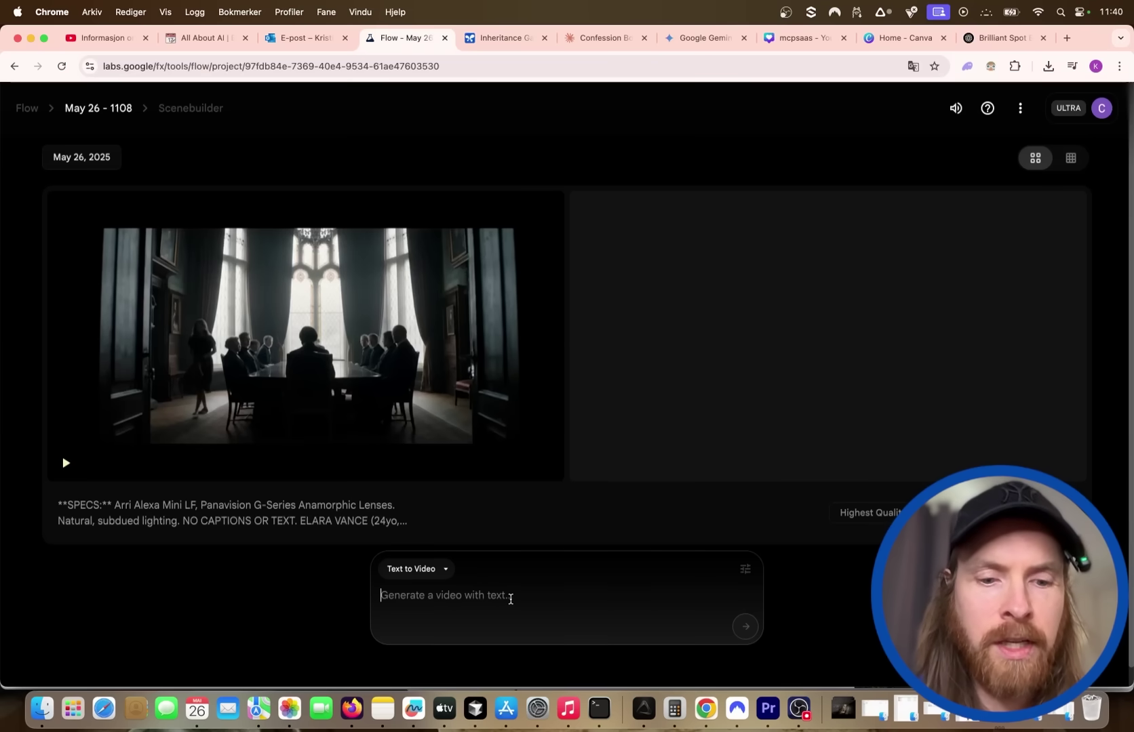
pyautogui.press('super+v')
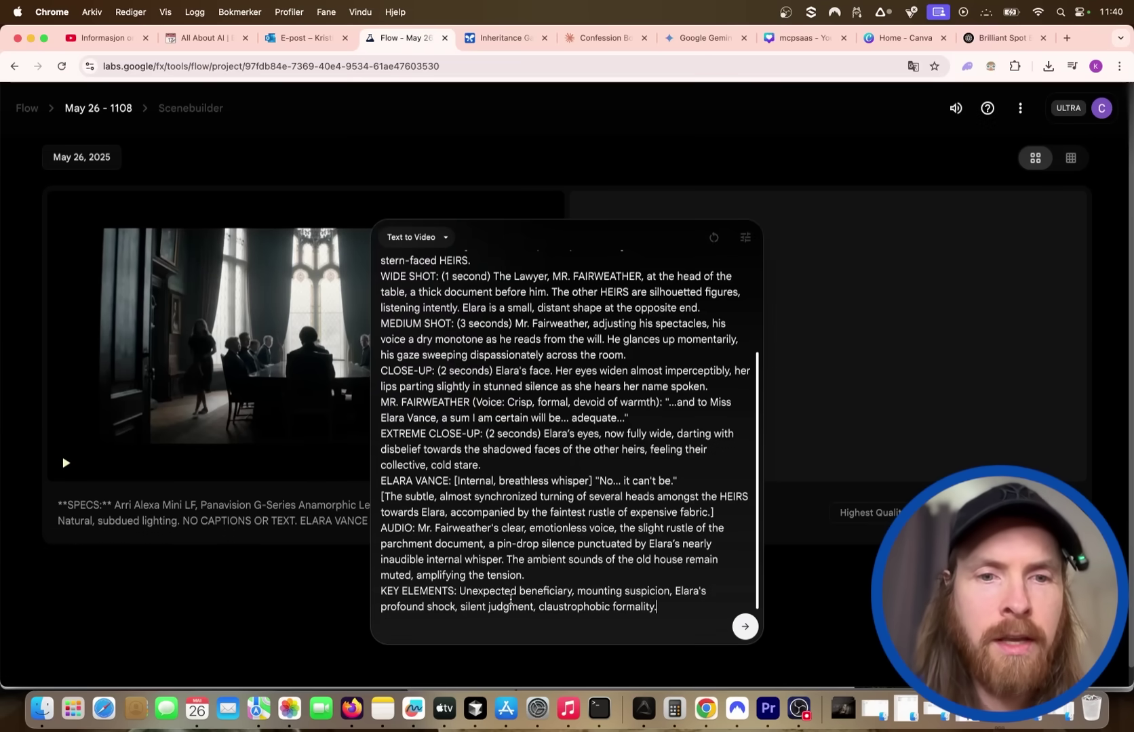
# Keep Highest Quality selected and submit the Scene 2 prompt for generation
pyautogui.click(744, 238)
pyautogui.click(652, 342)
pyautogui.click(649, 293)
pyautogui.click(708, 480)
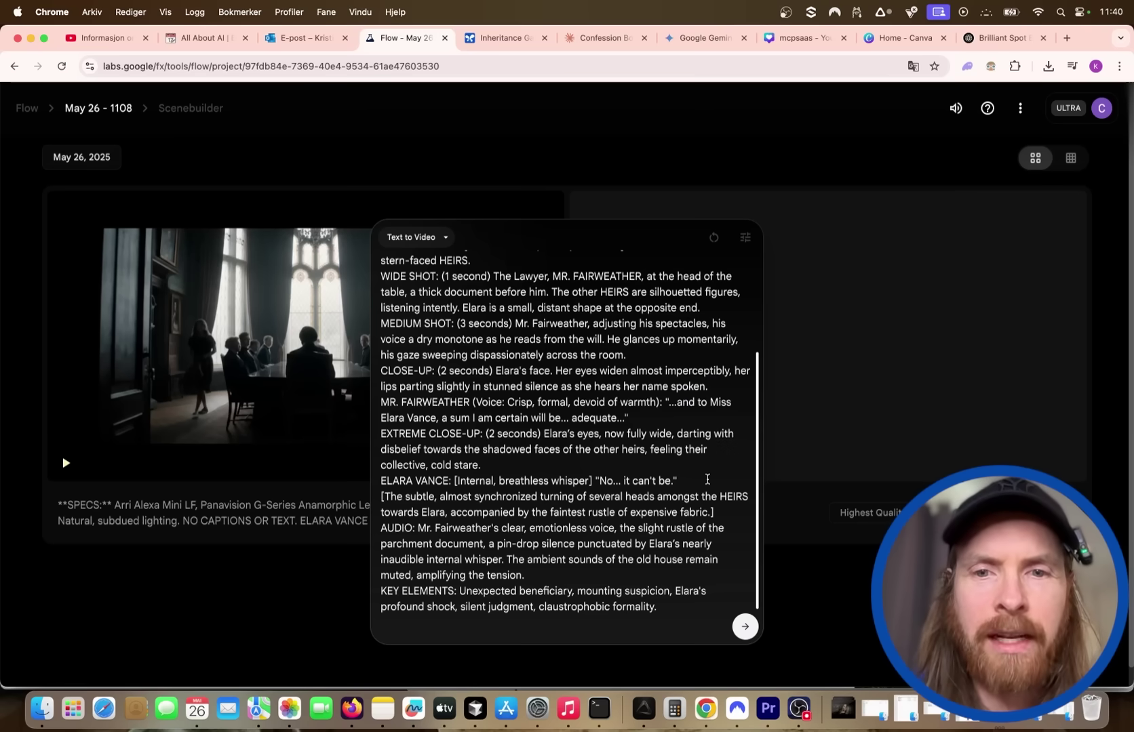
pyautogui.scroll(3, 707, 479)
pyautogui.scroll(-3, 707, 480)
pyautogui.click(746, 630)
pyautogui.scroll(-5, 550, 387)
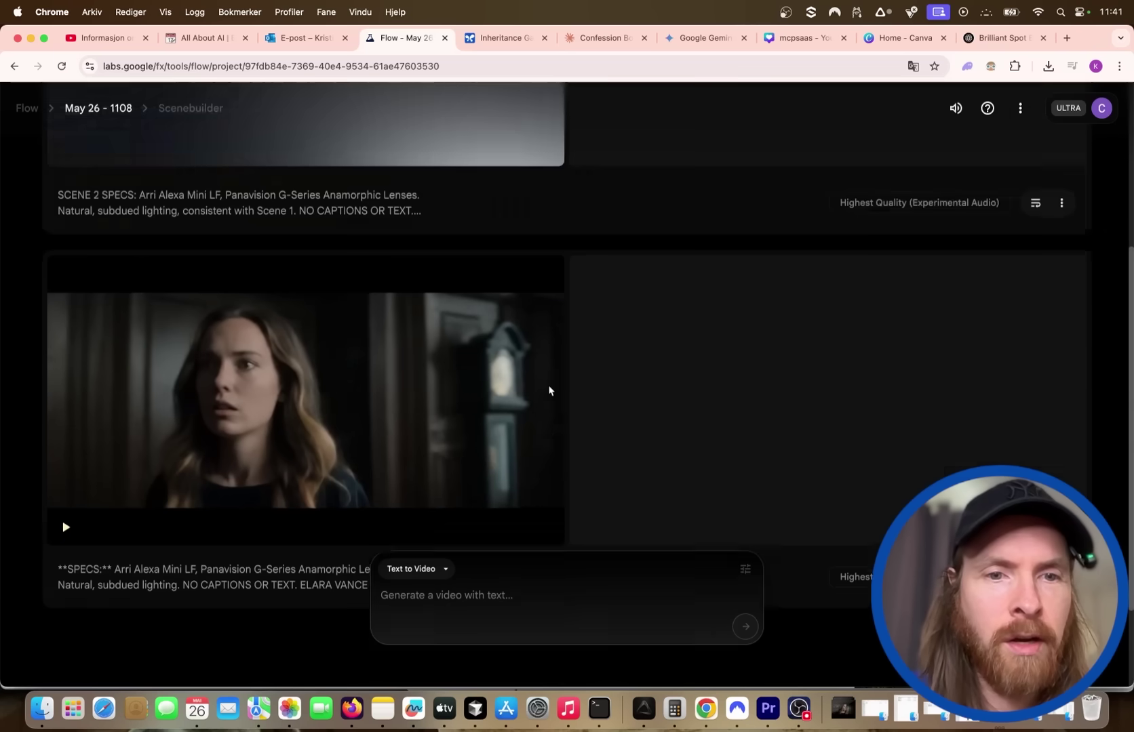
pyautogui.click(510, 39)
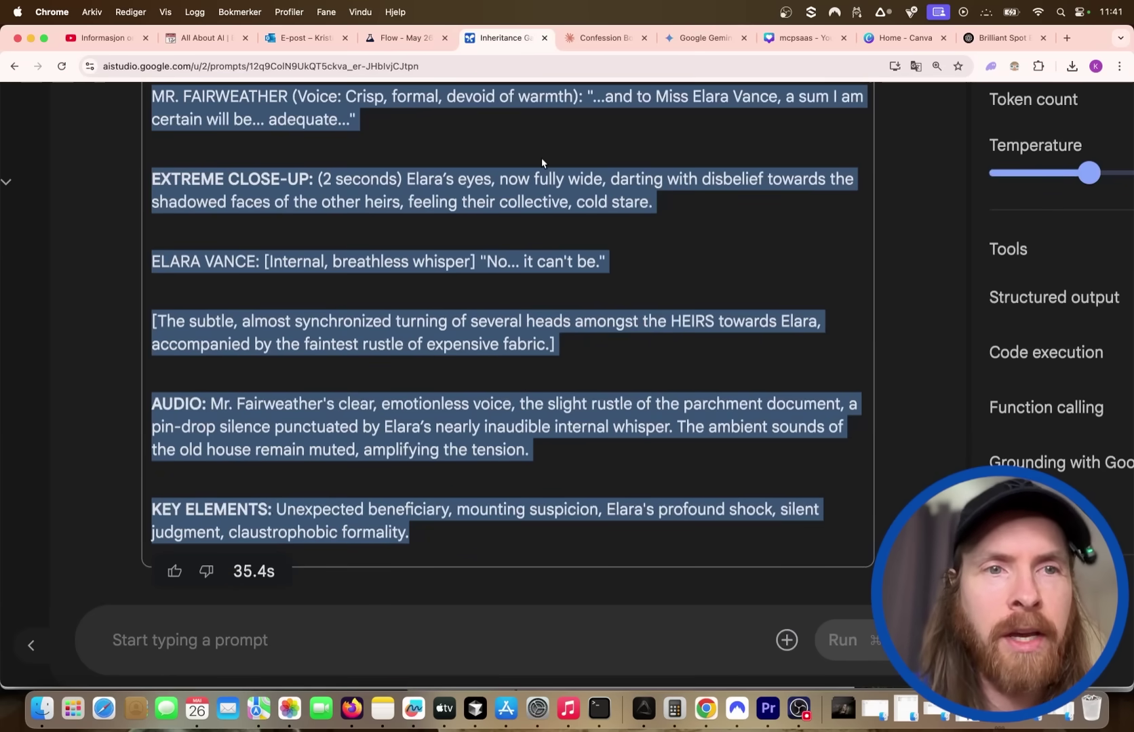
# Leave the Scene 2 chat in AI Studio and switch back to the Flow project
pyautogui.click(406, 38)
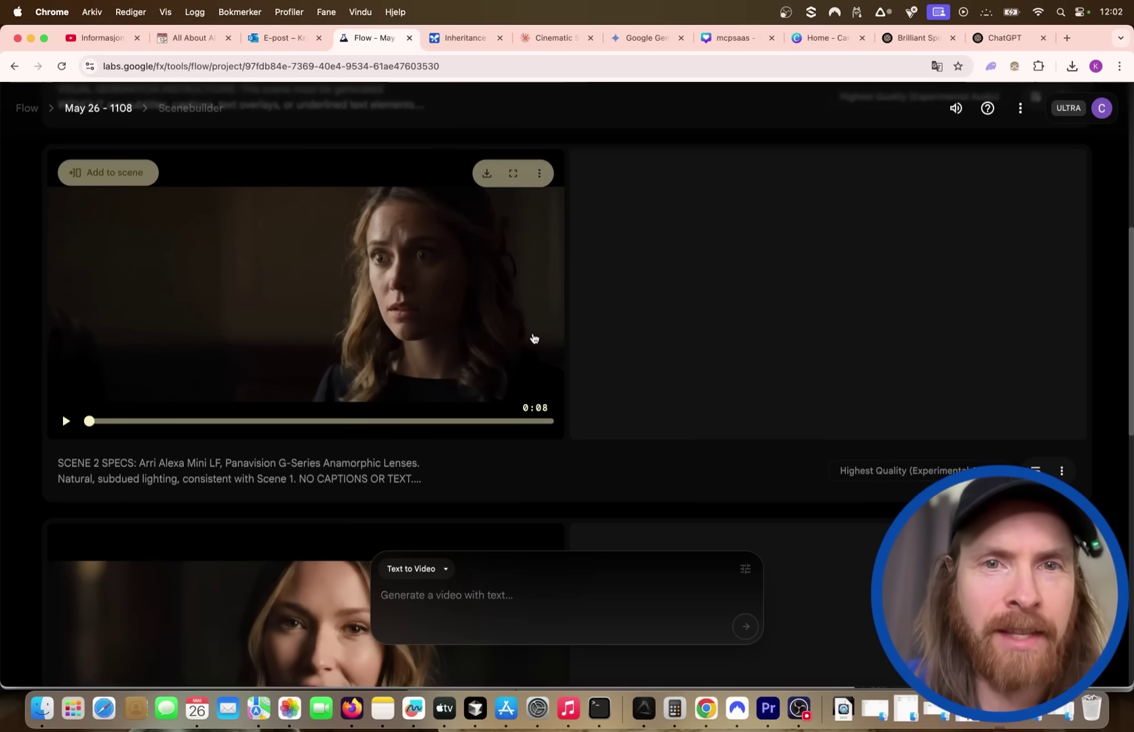
# Play the Scene 2 boardroom clip full screen
pyautogui.click(511, 172)
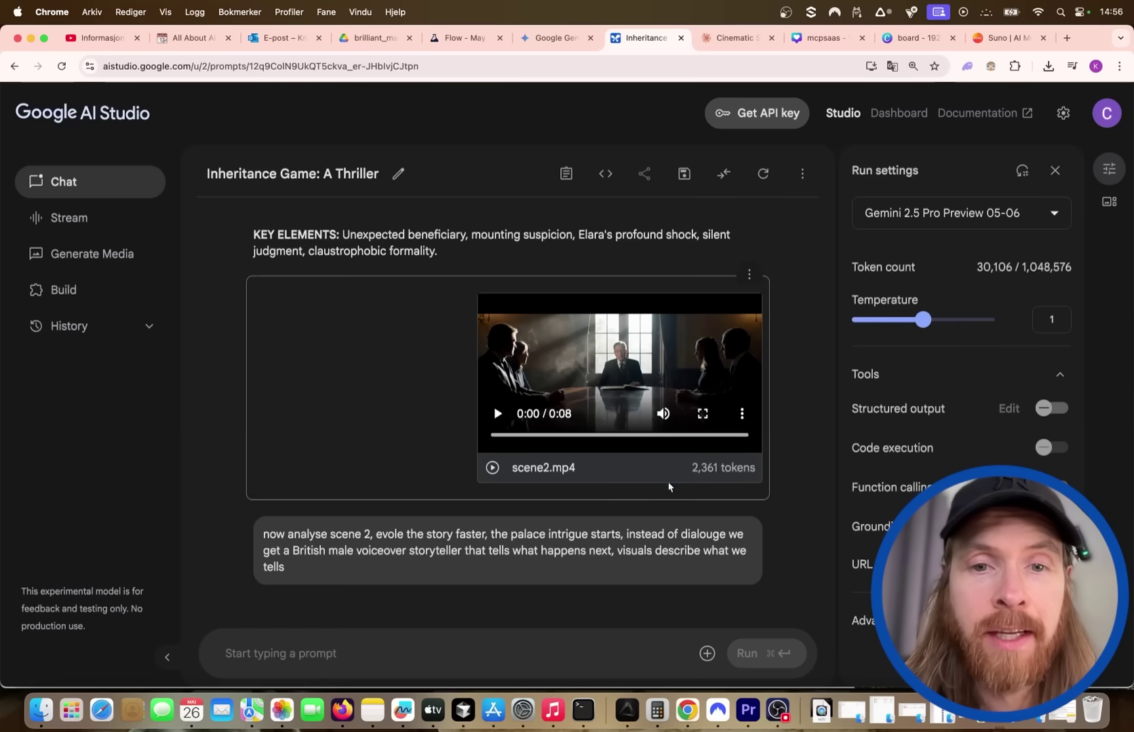
pyautogui.scroll(3, 678, 385)
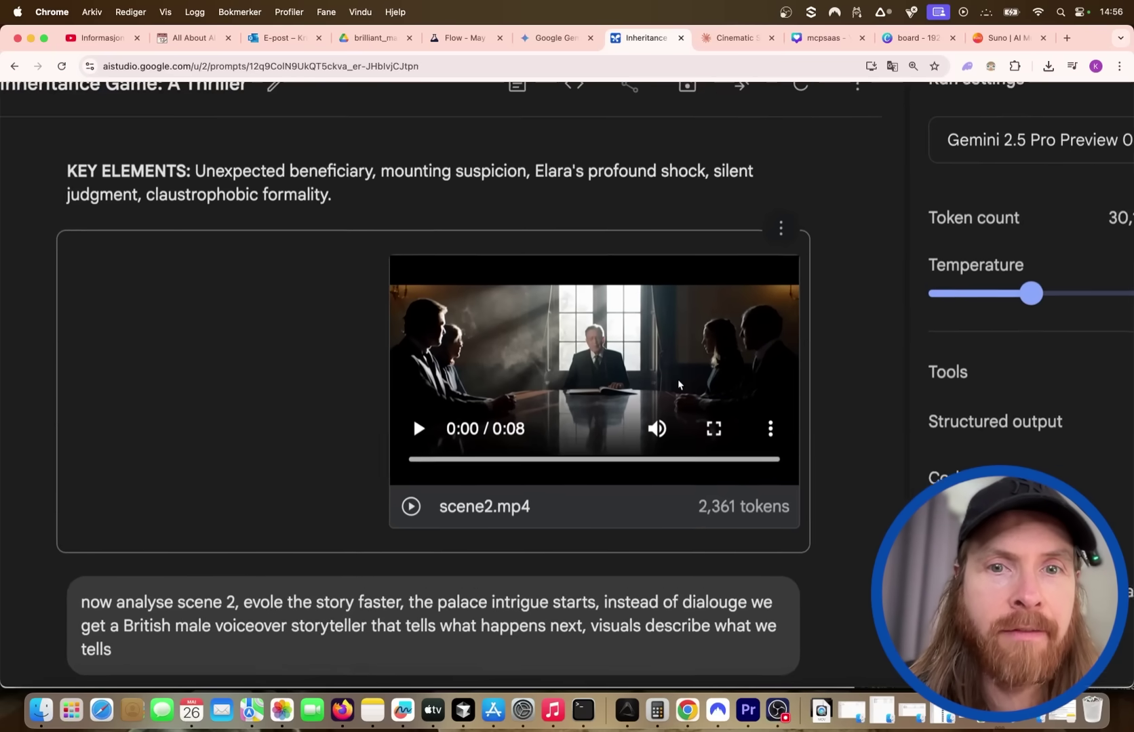
pyautogui.scroll(-20, 573, 412)
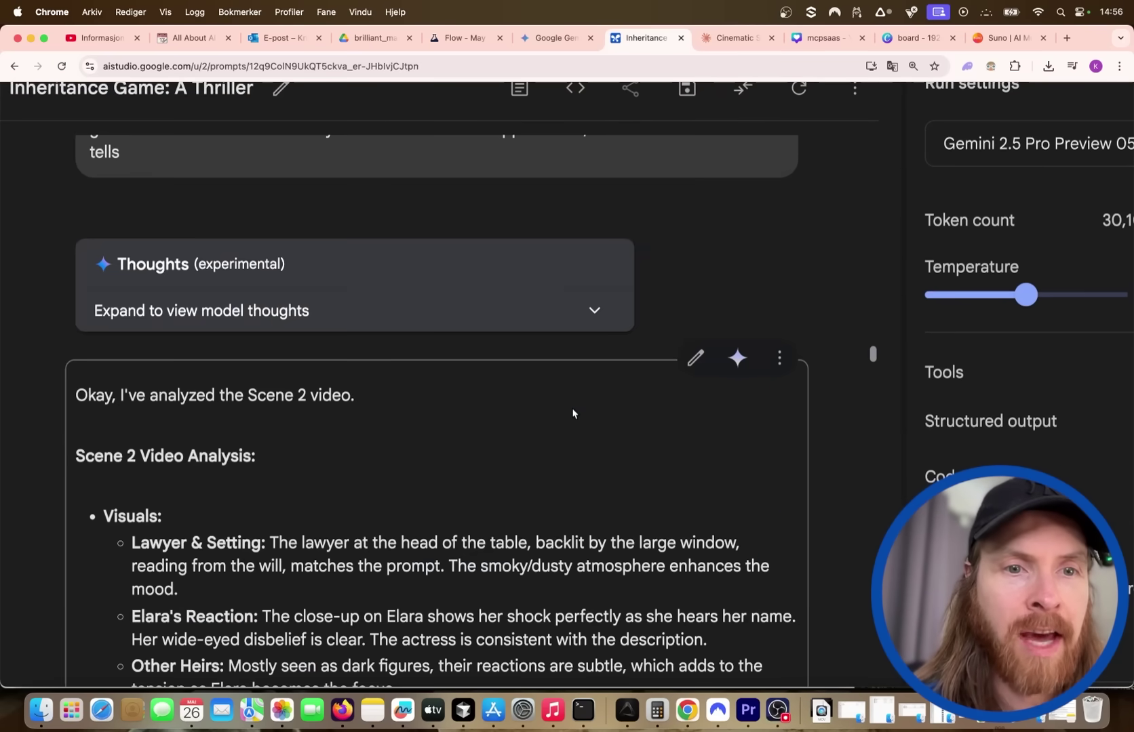
pyautogui.scroll(-15, 571, 407)
pyautogui.scroll(-3, 573, 414)
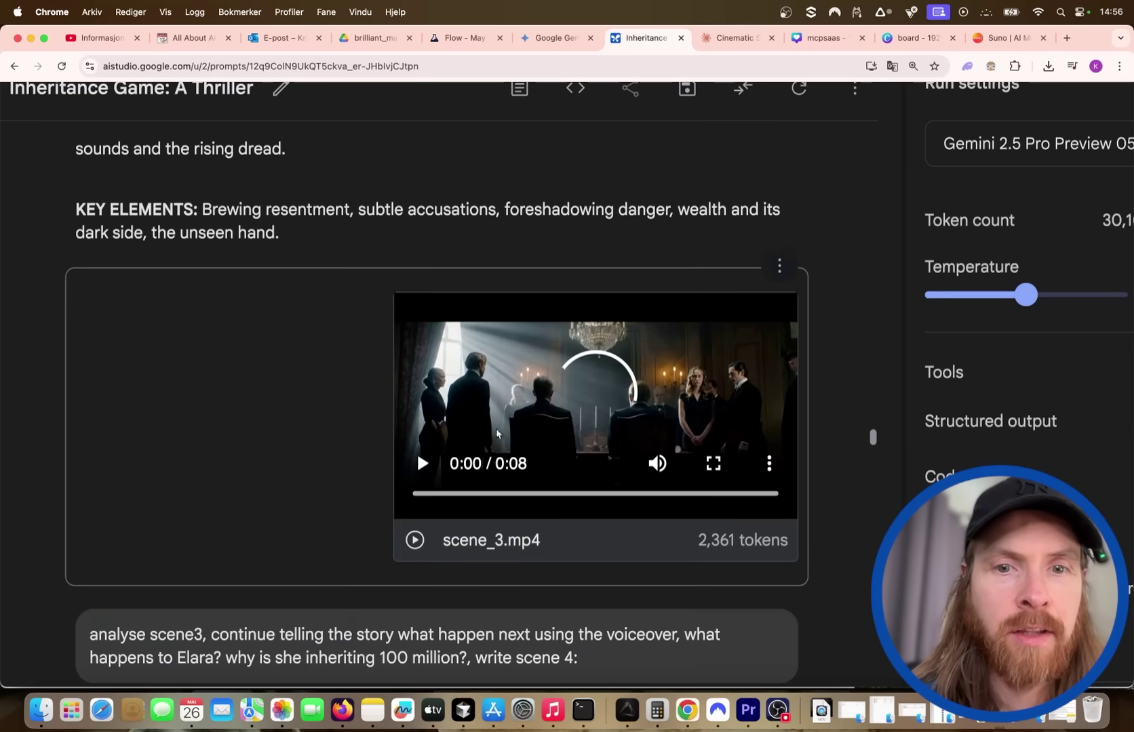
pyautogui.scroll(-20, 354, 513)
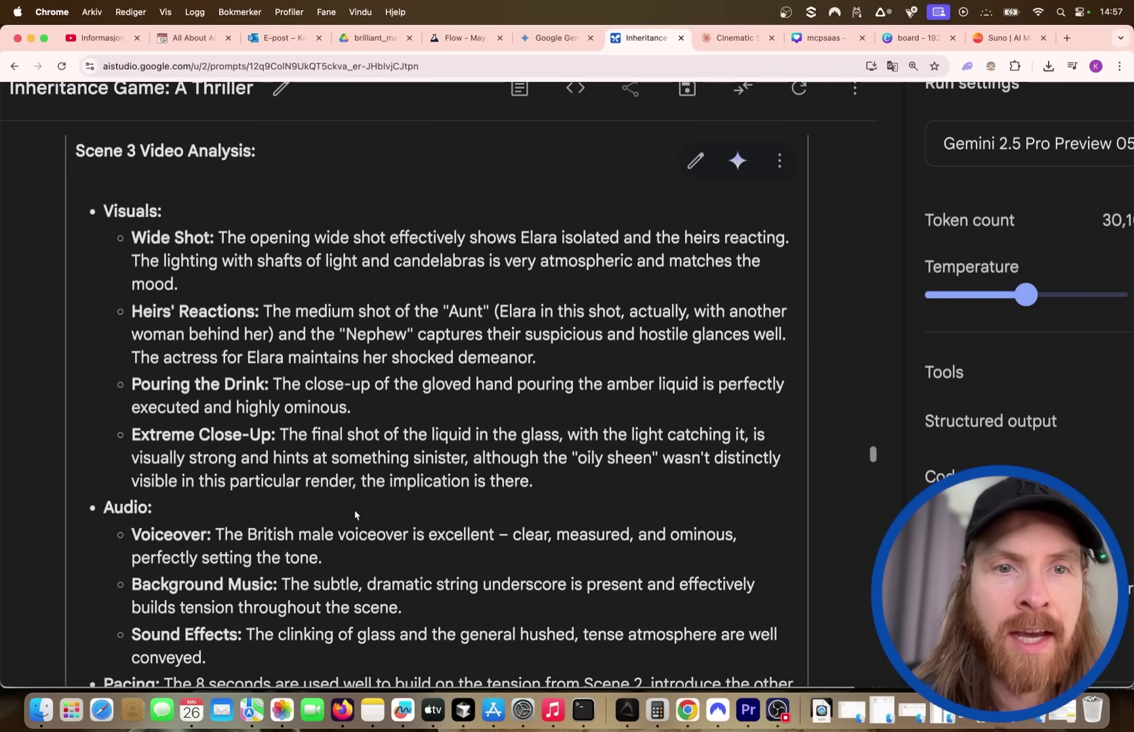
pyautogui.scroll(-20, 355, 514)
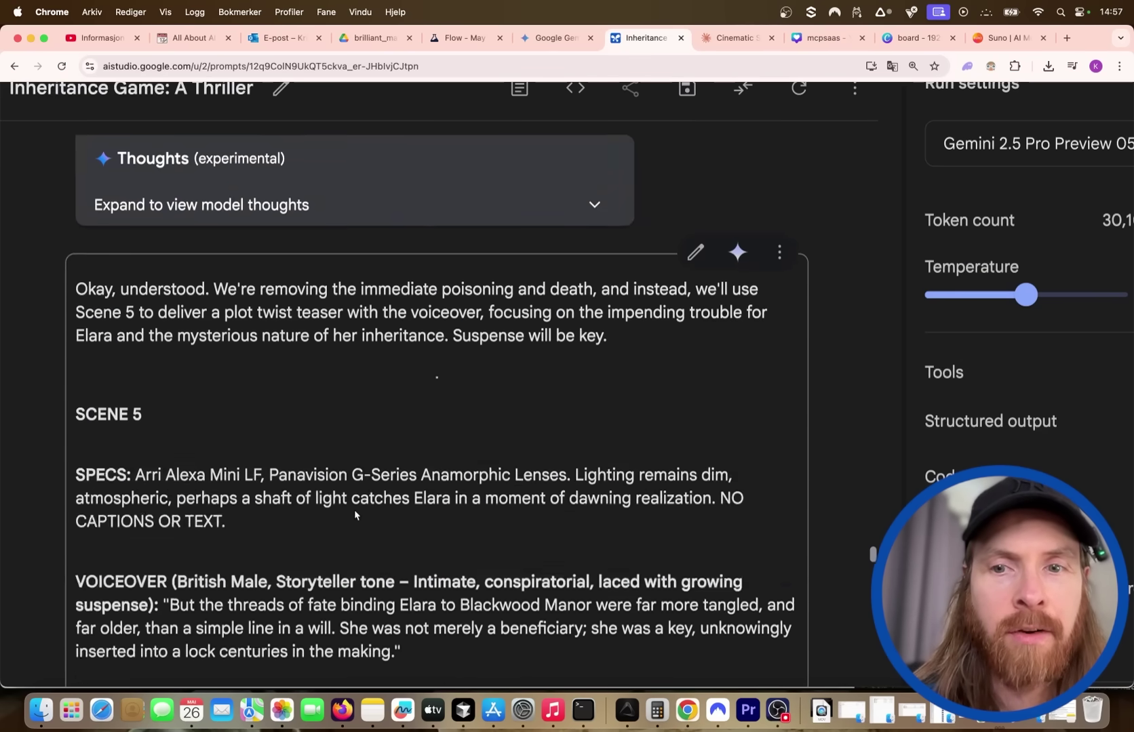
pyautogui.scroll(-20, 354, 512)
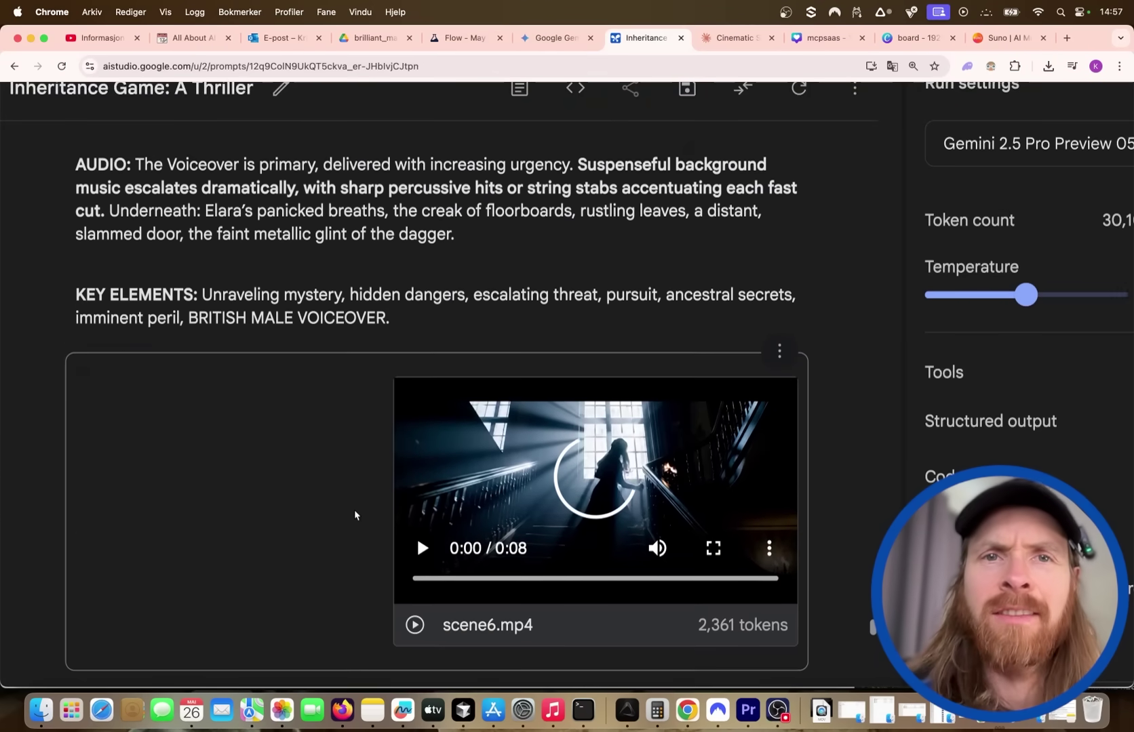
pyautogui.scroll(-20, 355, 514)
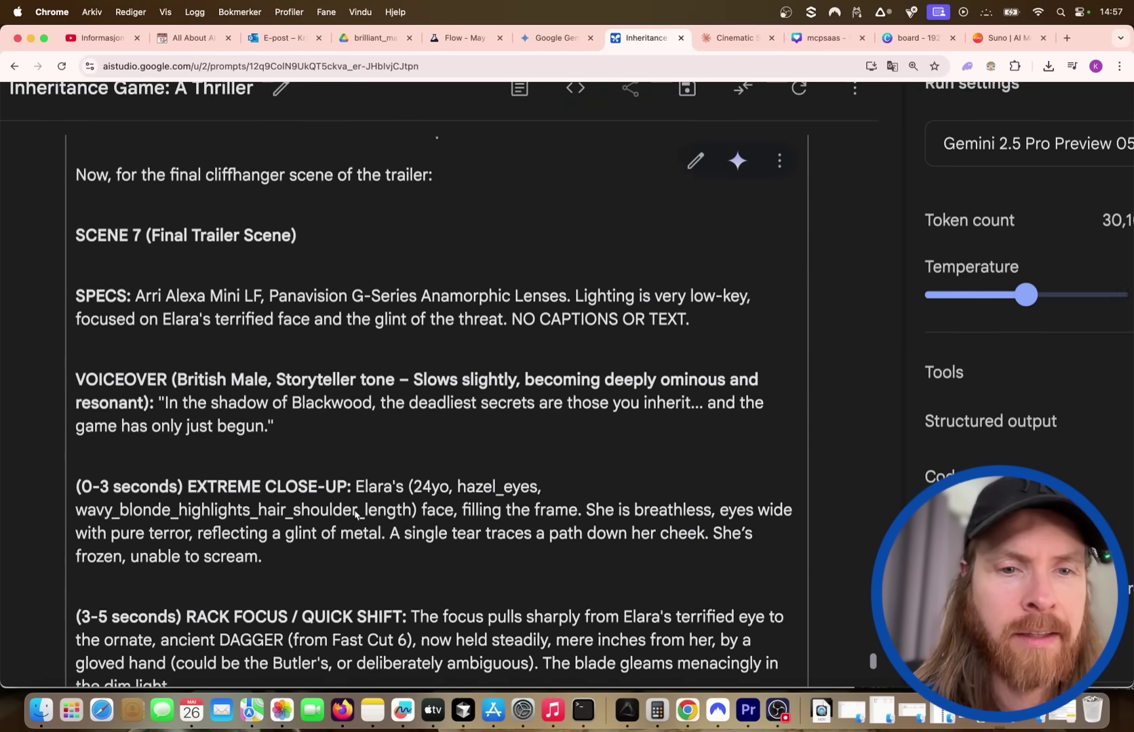
pyautogui.scroll(3, 354, 509)
pyautogui.scroll(-15, 354, 509)
pyautogui.scroll(4, 354, 509)
pyautogui.scroll(10, 354, 509)
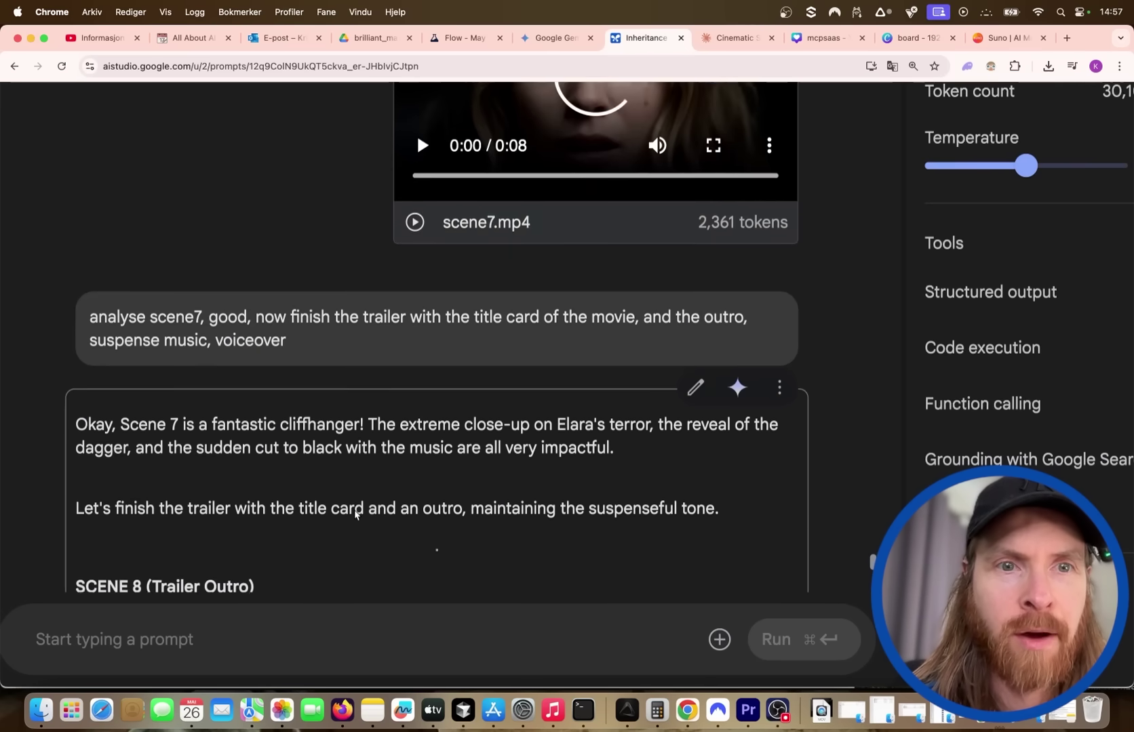
pyautogui.scroll(-13, 354, 509)
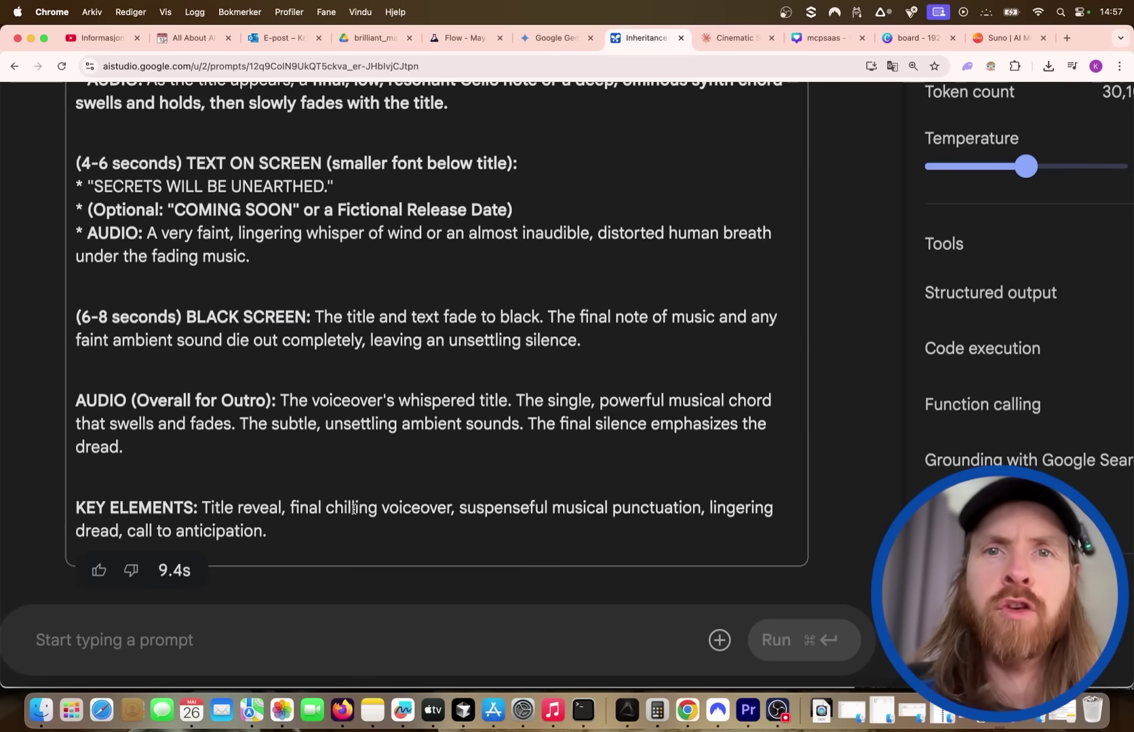
# Scroll through the trailer's generated clips in Flow, then move on to Suno
pyautogui.click(463, 37)
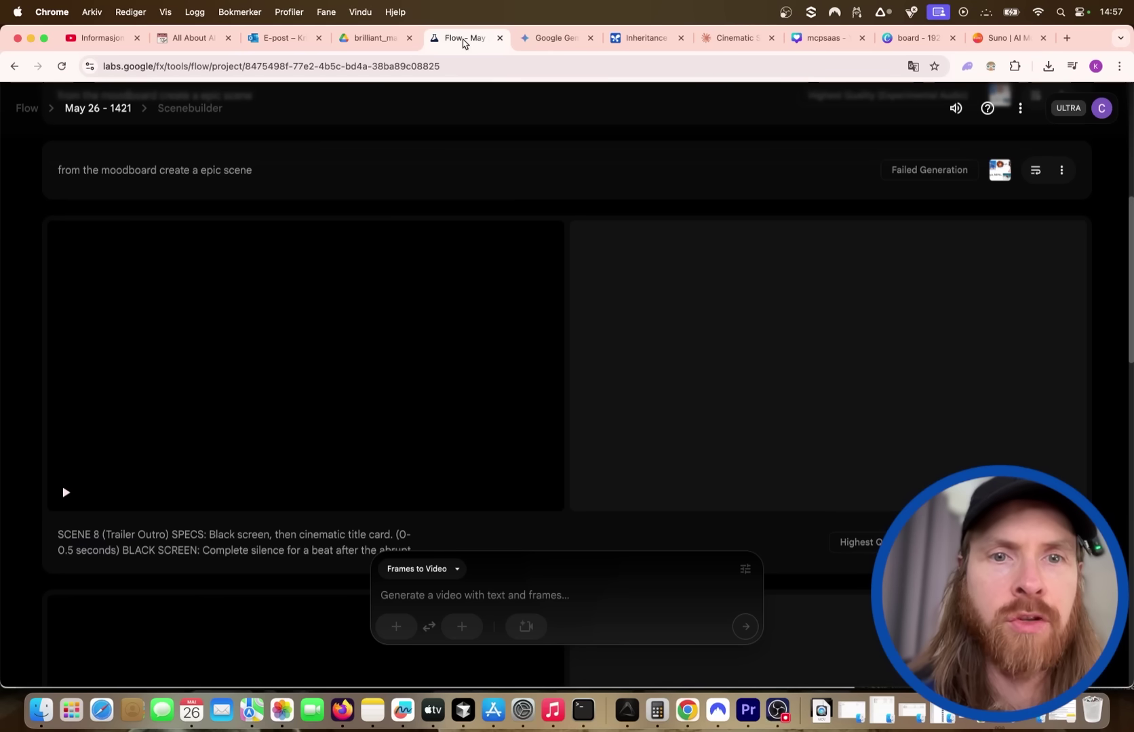
pyautogui.scroll(-3, 475, 390)
pyautogui.scroll(-4, 476, 391)
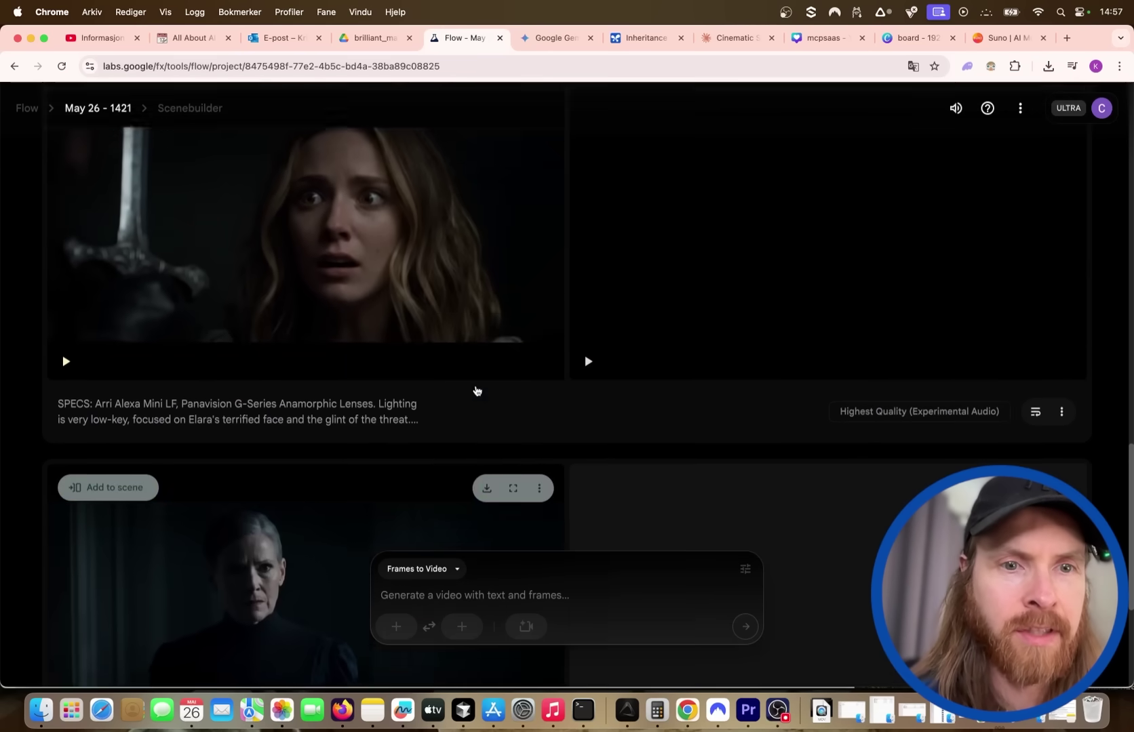
pyautogui.scroll(8, 476, 387)
pyautogui.scroll(-5, 403, 355)
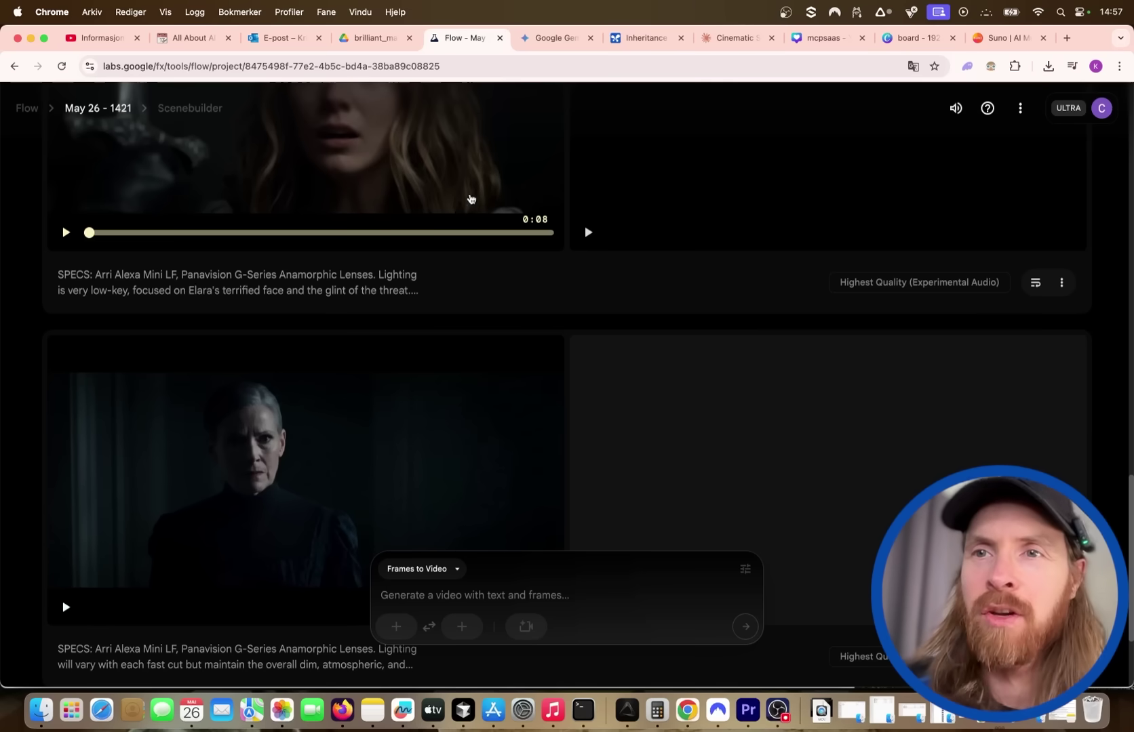
pyautogui.click(1003, 39)
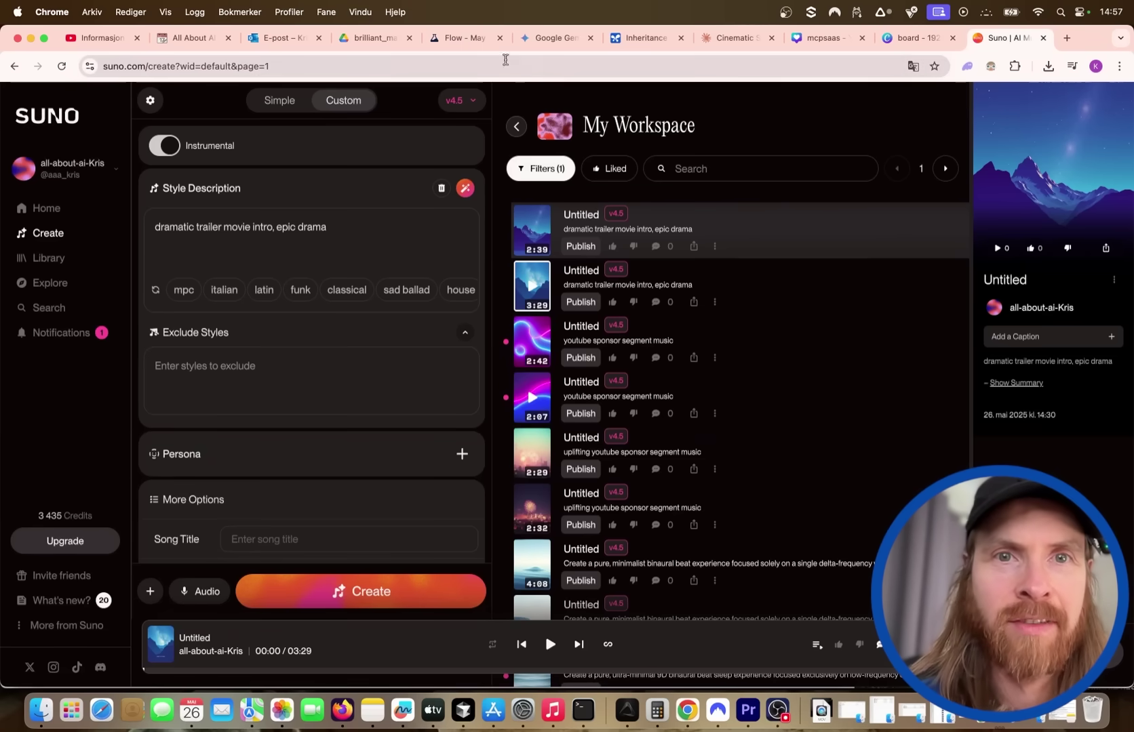
# Leave Suno's dramatic trailer tracks and return to the Flow project page
pyautogui.click(461, 39)
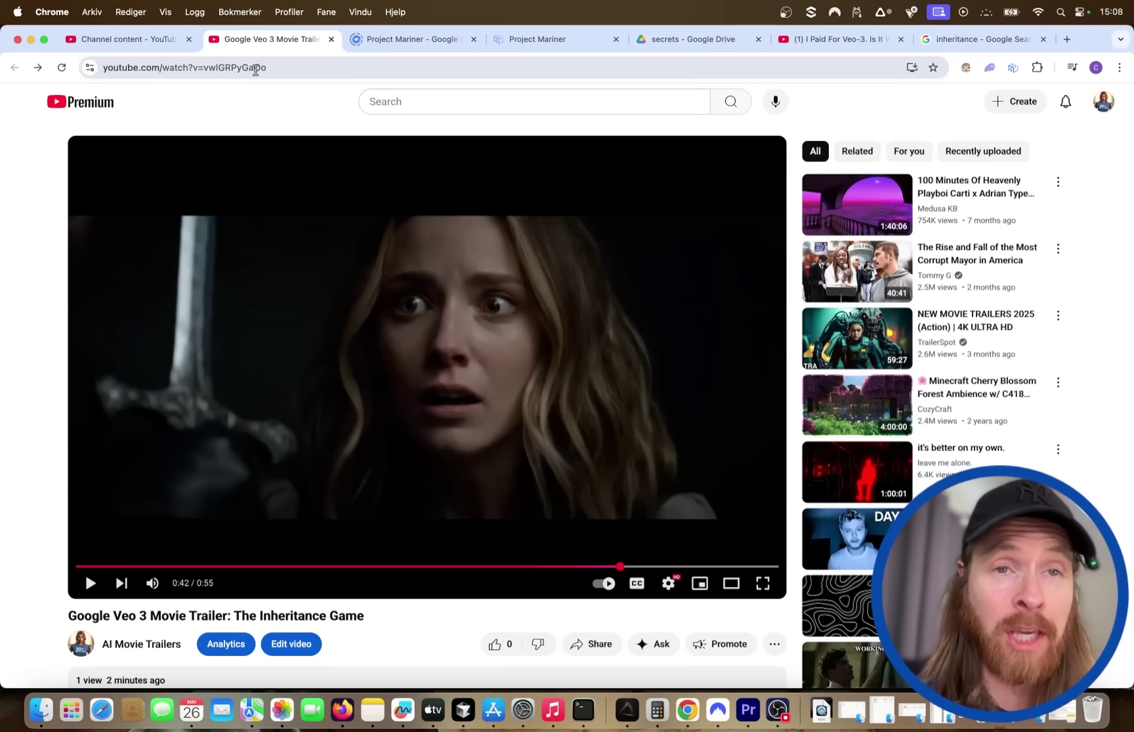
# Bring Cursor forward from Chrome's Window menu to show the template.md prompt template
pyautogui.click(366, 14)
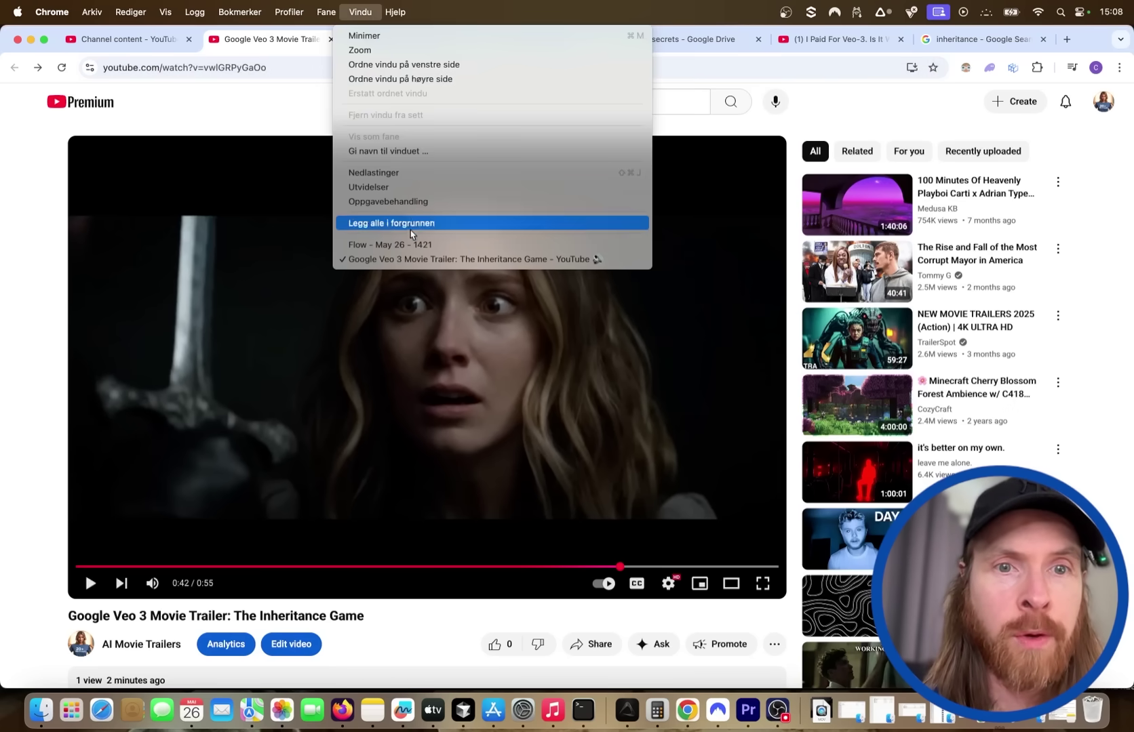
pyautogui.click(412, 244)
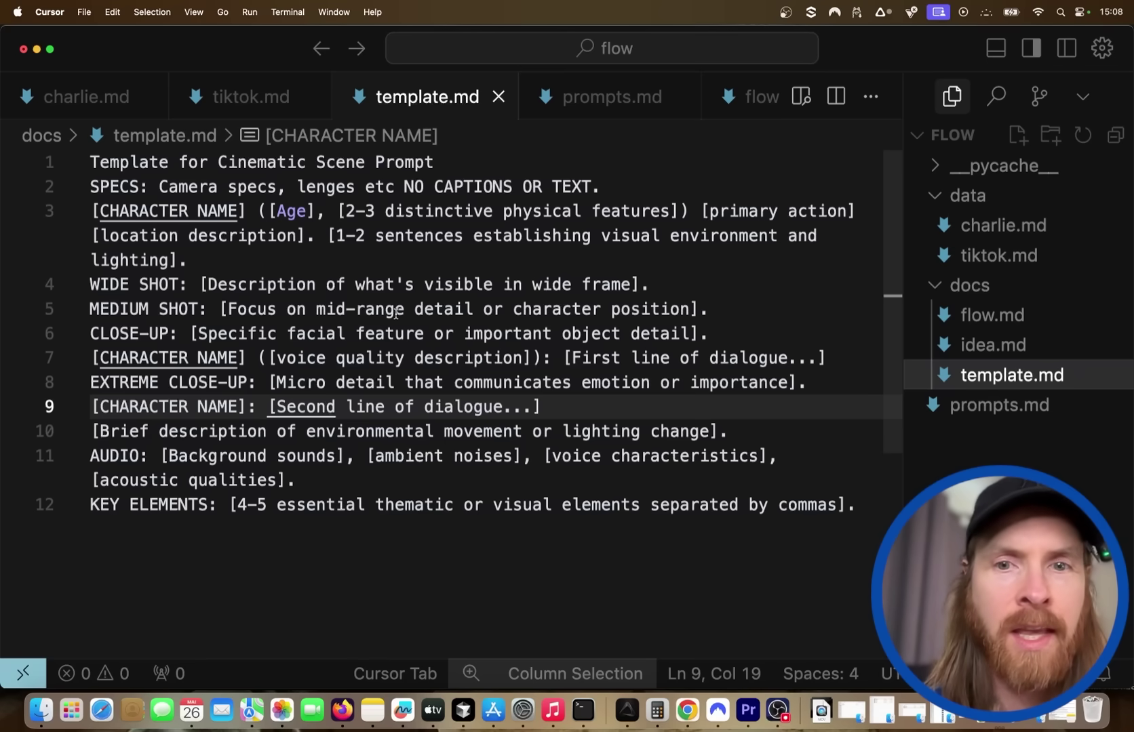
# Return to the Flow project and clear the long Scene 8 prompt
pyautogui.click(687, 710)
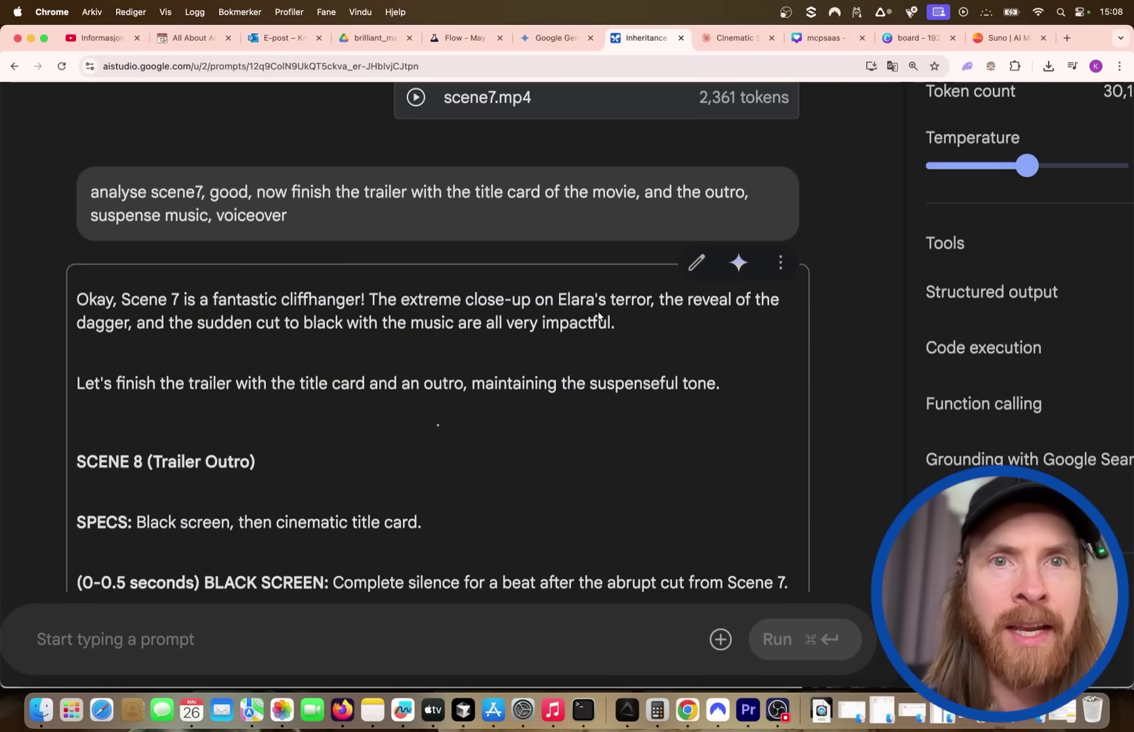
pyautogui.click(461, 38)
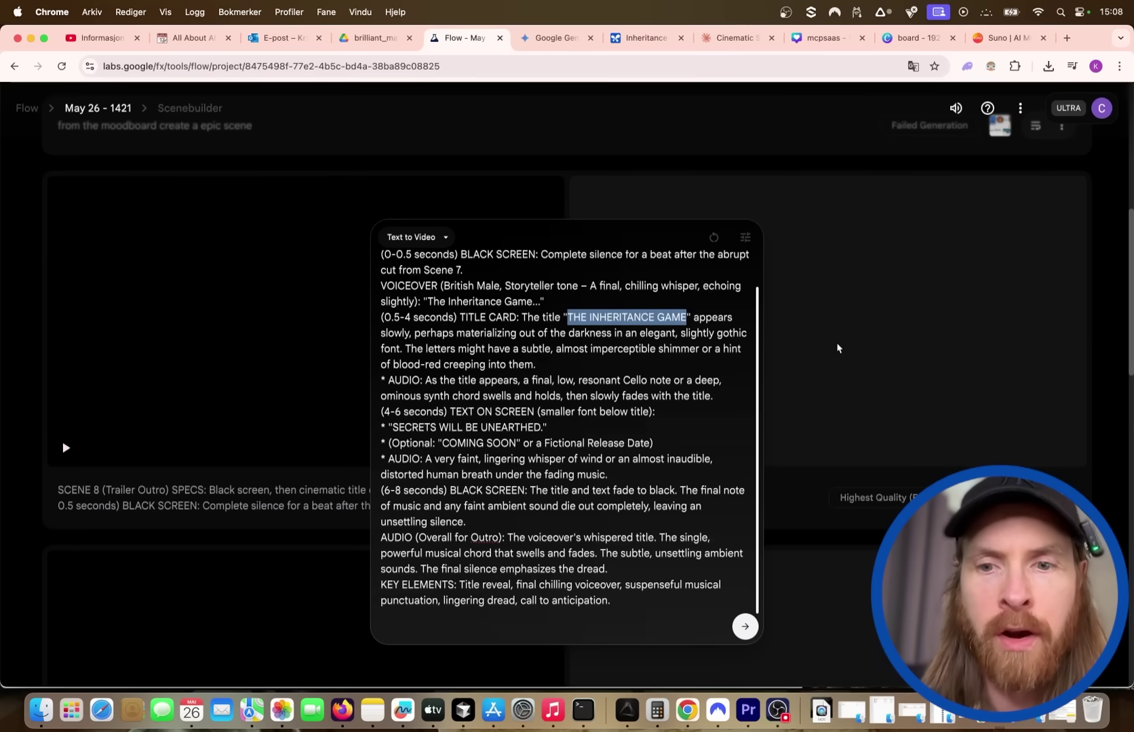
pyautogui.click(713, 237)
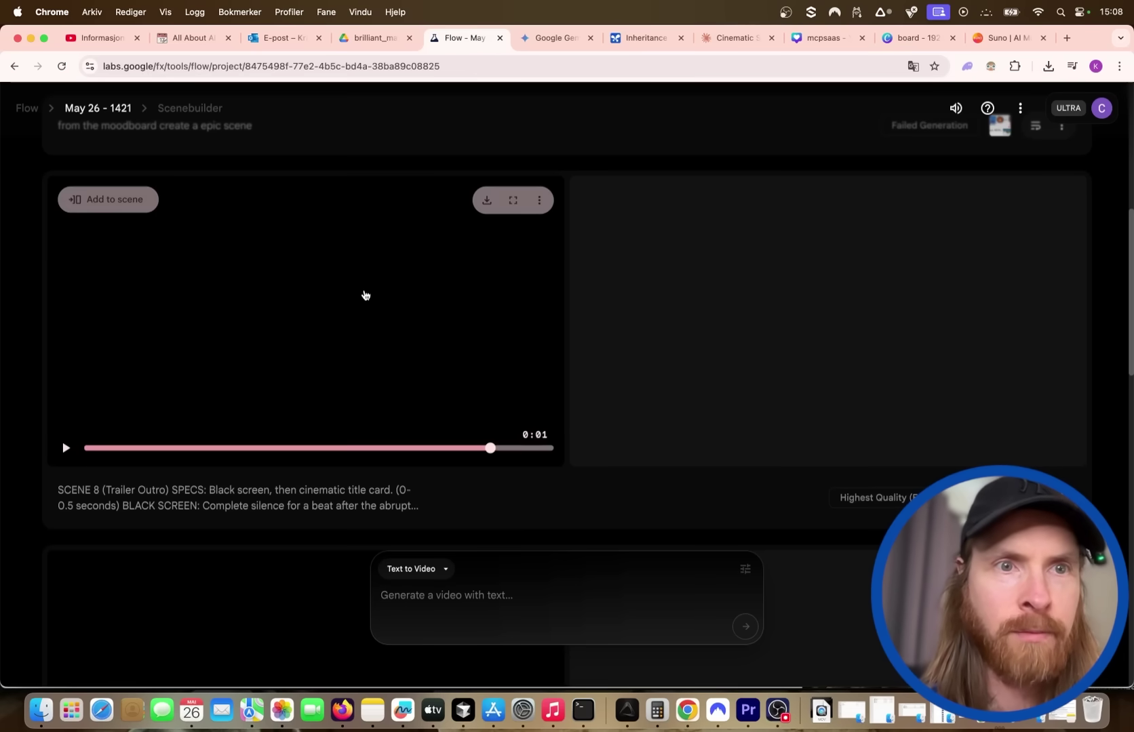
# Add 'The Inheritance Game' title-card clip to the scene and return to the clip list
pyautogui.click(126, 197)
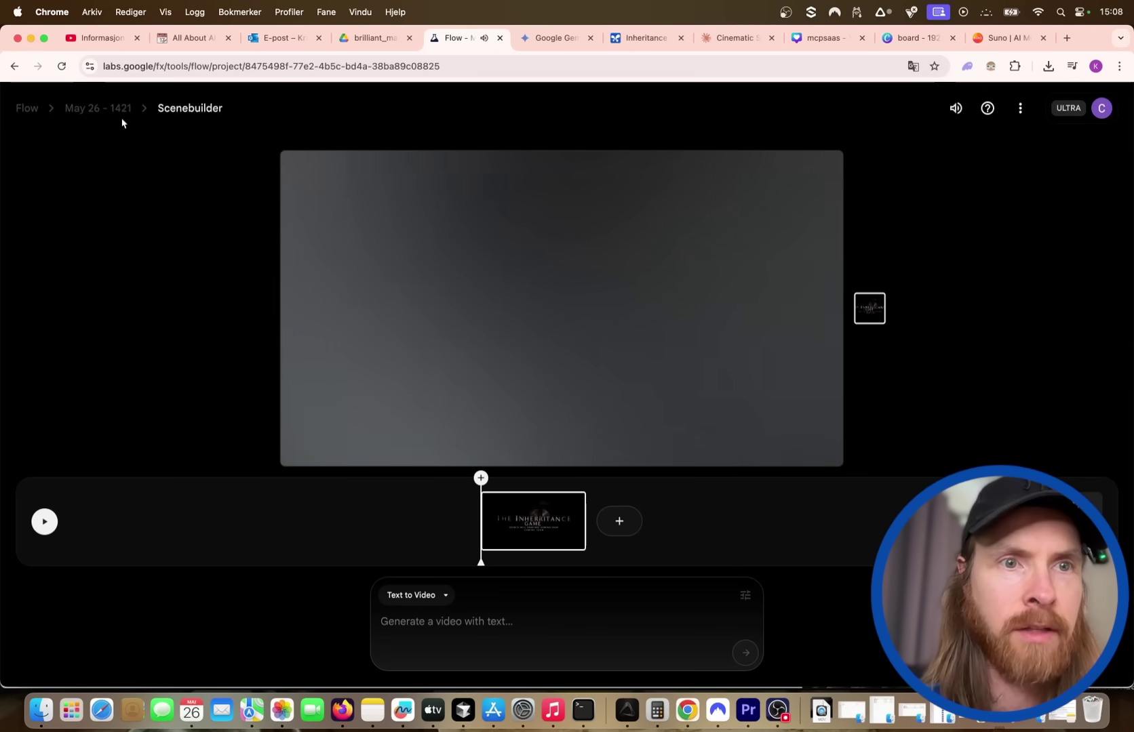
pyautogui.click(108, 108)
pyautogui.scroll(-10, 213, 269)
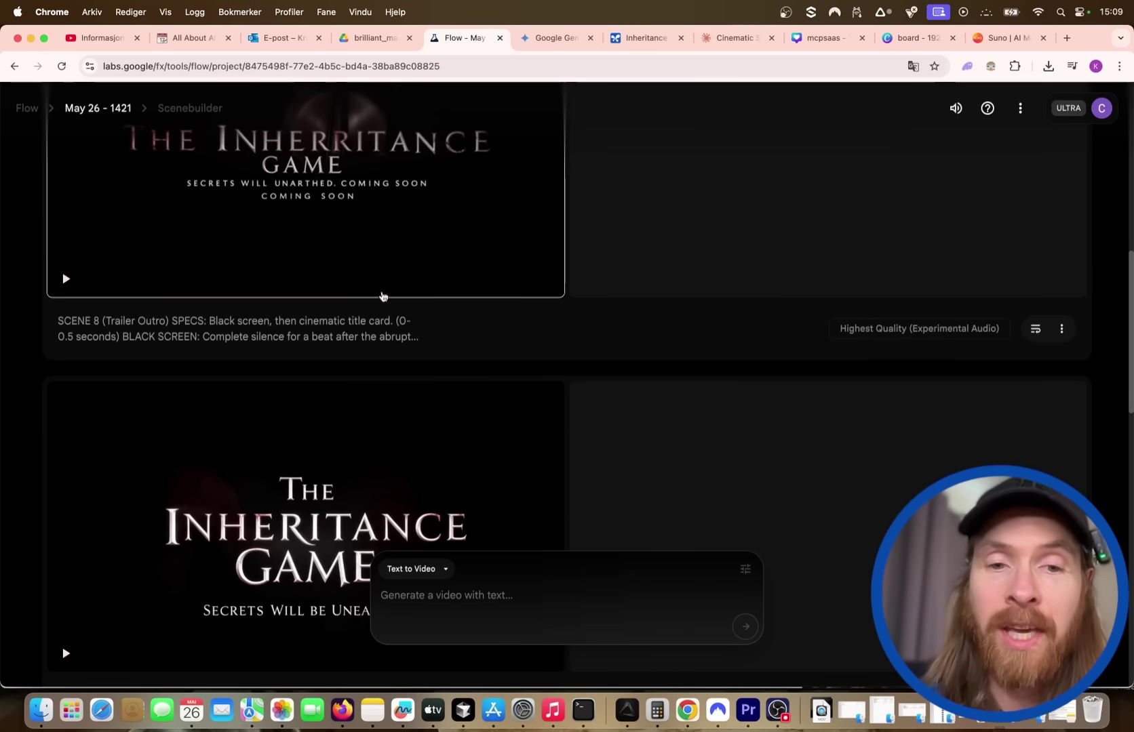
pyautogui.scroll(5, 615, 382)
pyautogui.scroll(5, 615, 382)
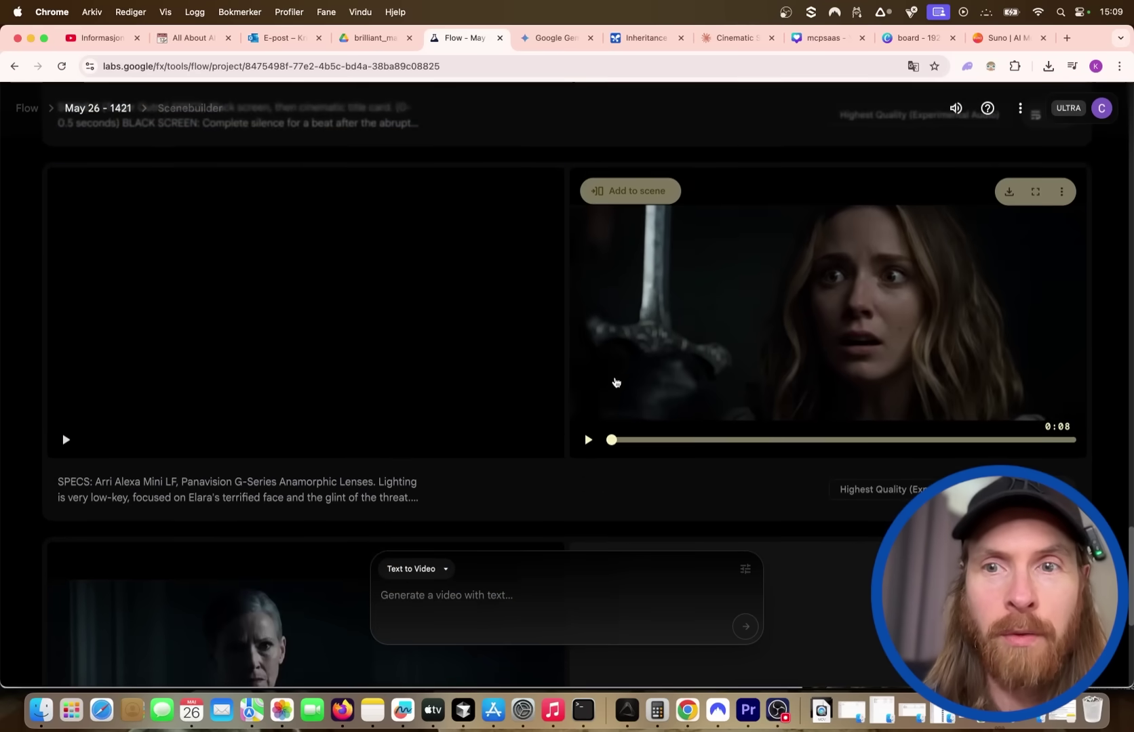
# Add the Elara dagger clip to the scene and insert a Jump to shot after it
pyautogui.click(645, 211)
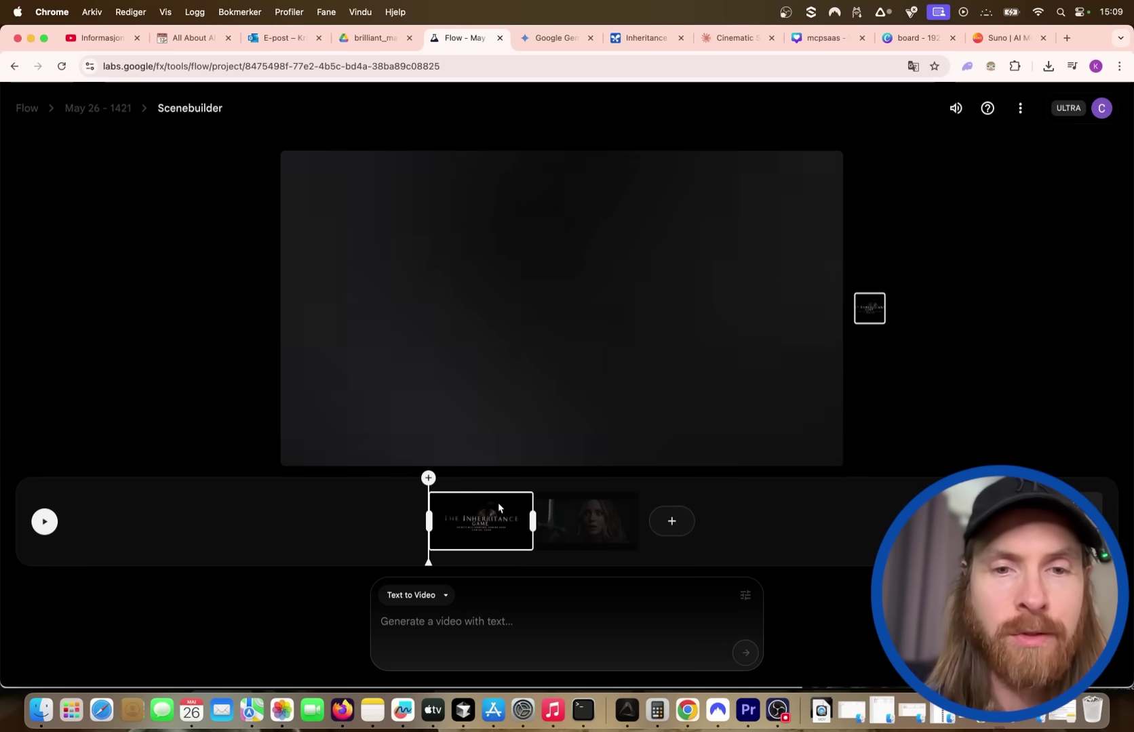
pyautogui.click(597, 511)
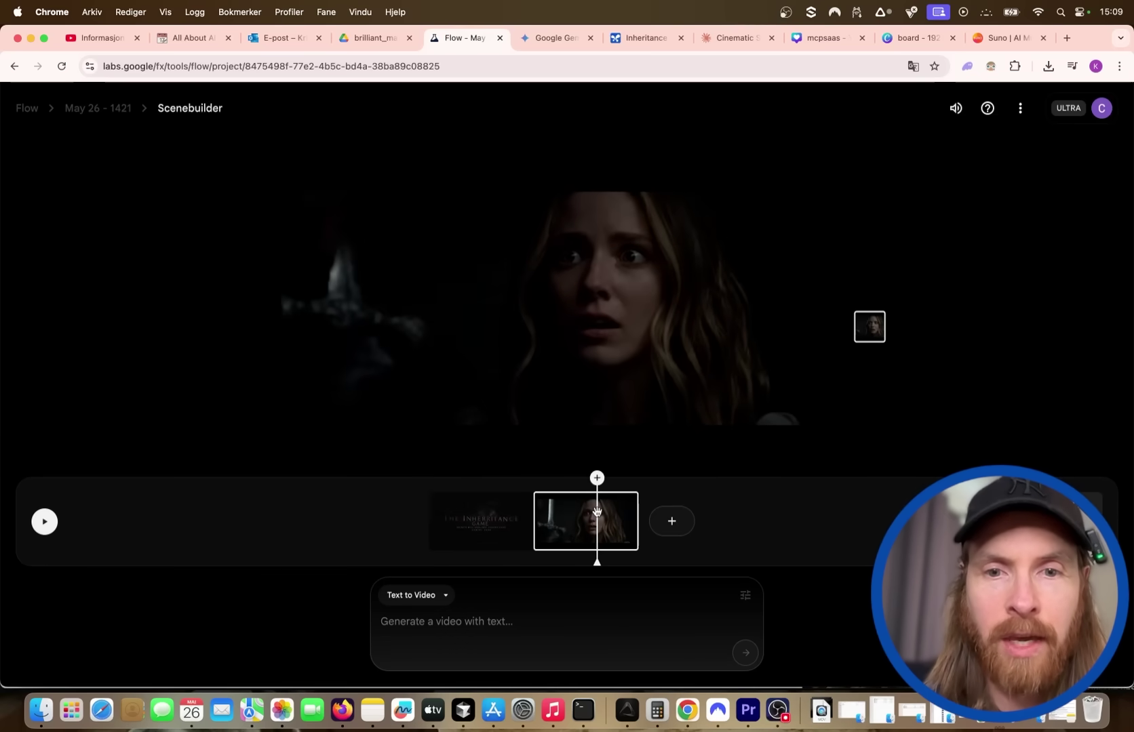
pyautogui.click(676, 524)
pyautogui.click(668, 457)
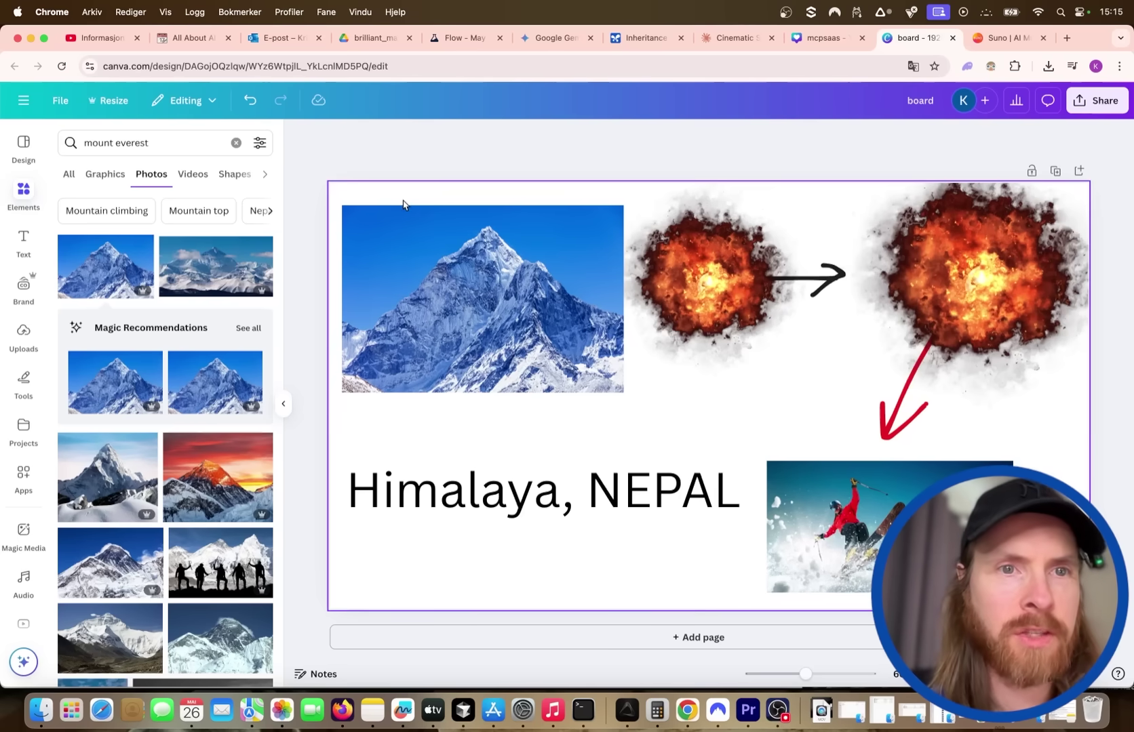
# Hide Canva's photo search panel to show the full Himalaya board, then return to Flow
pyautogui.click(285, 404)
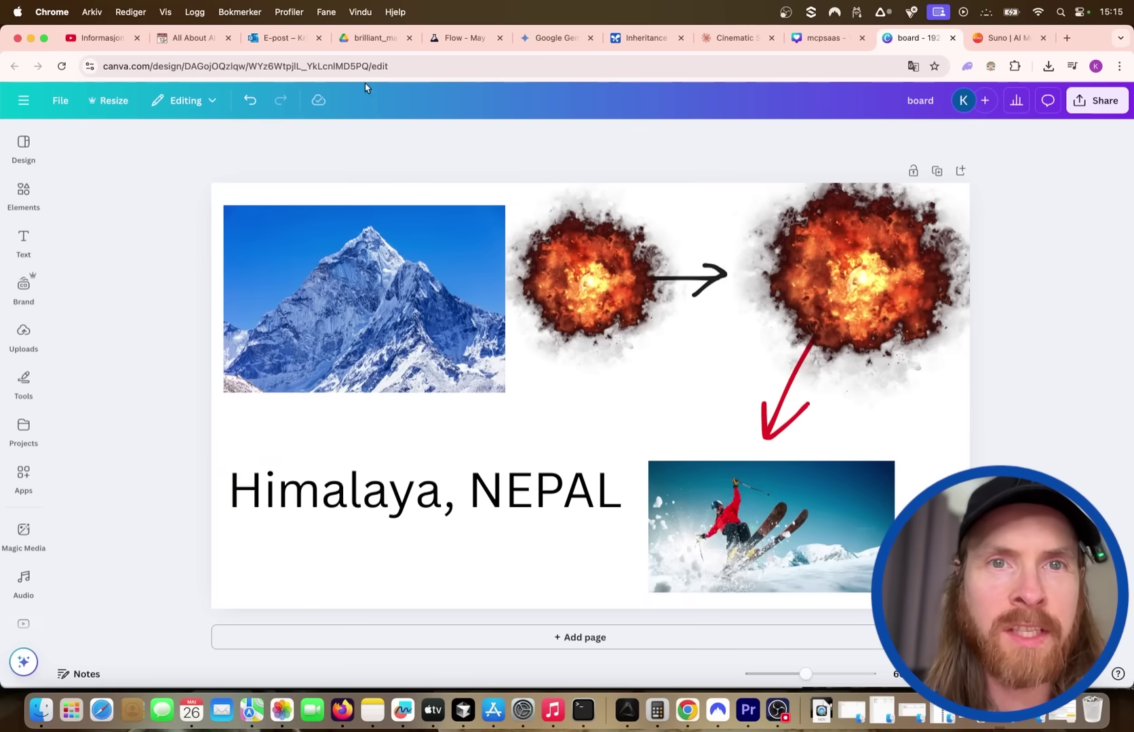
pyautogui.click(459, 39)
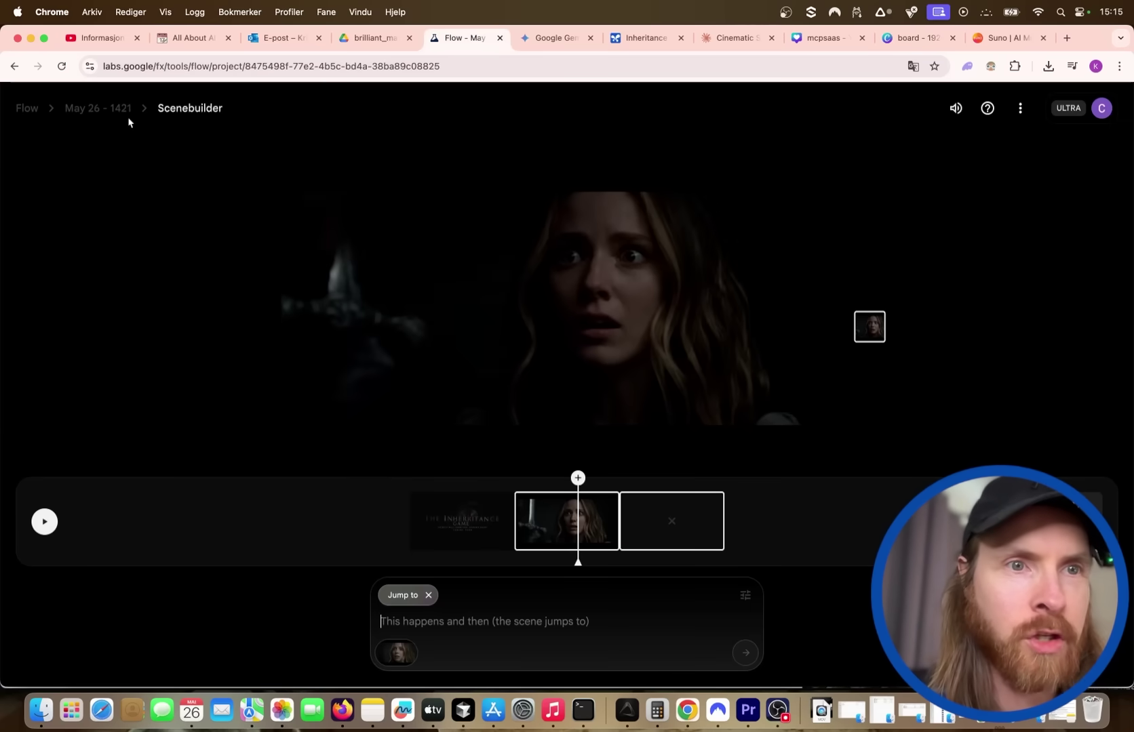